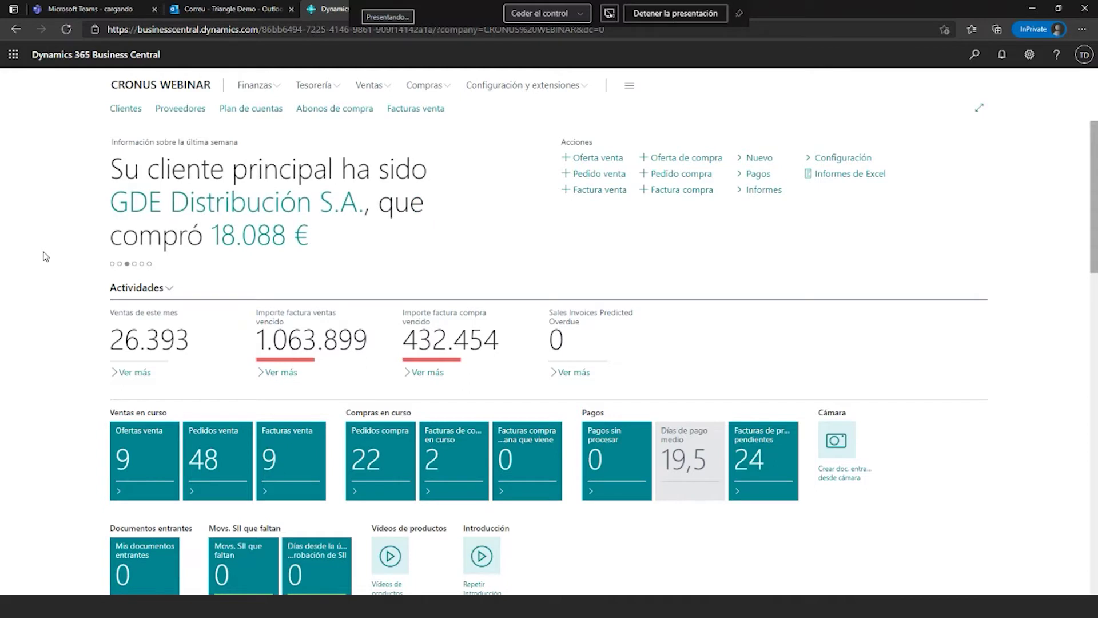
Search for 'movs. cli' and open the Movs. clientes customer entries list
click(976, 55)
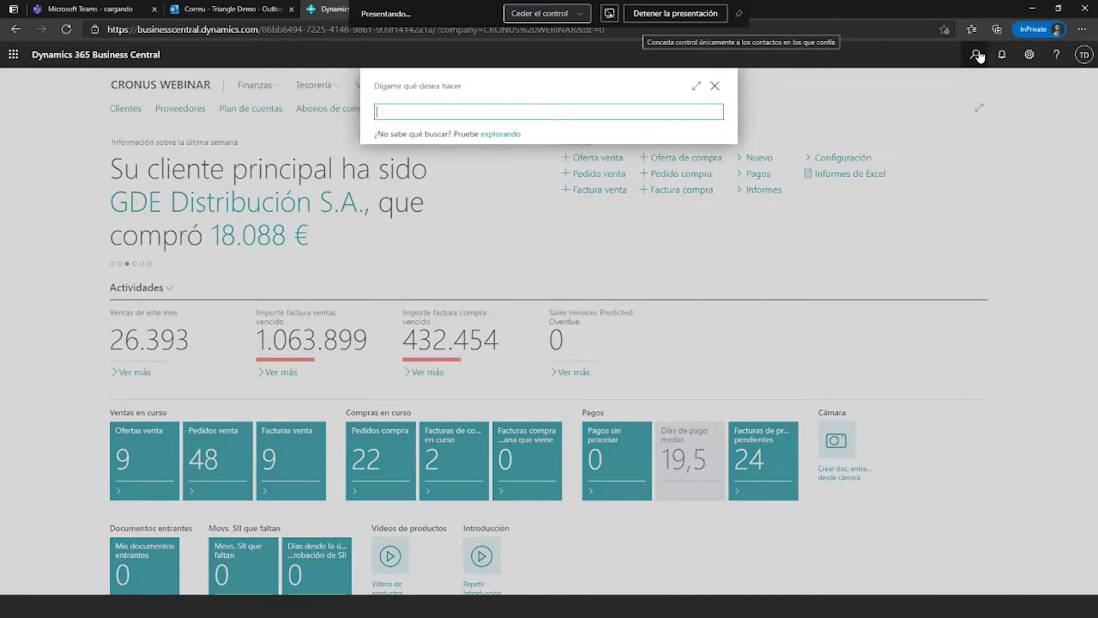
text(movs. cli)
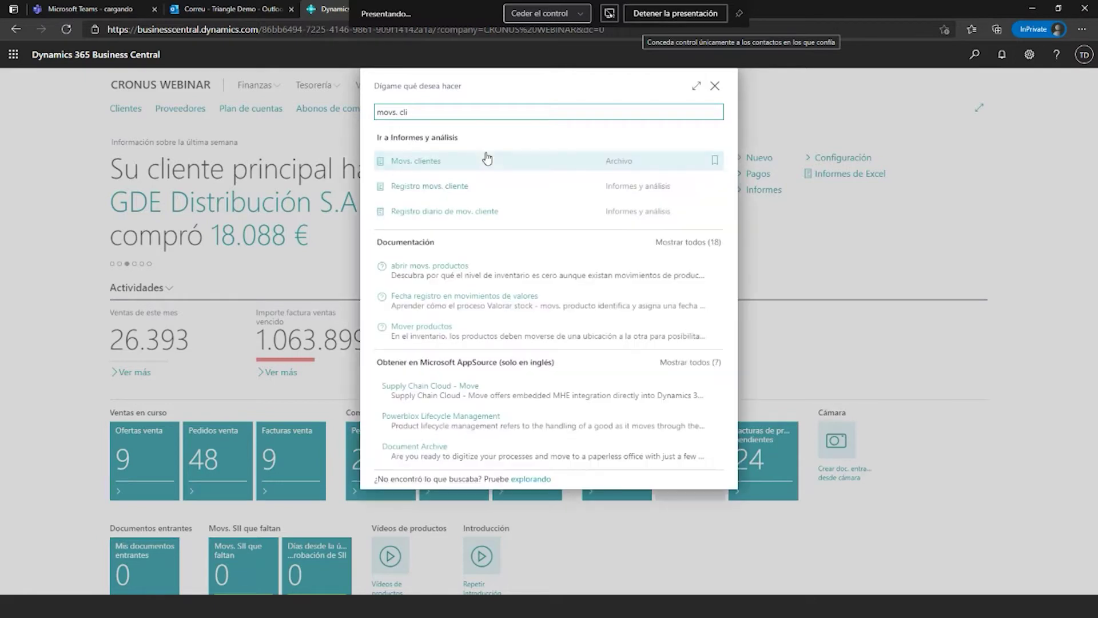
click(421, 165)
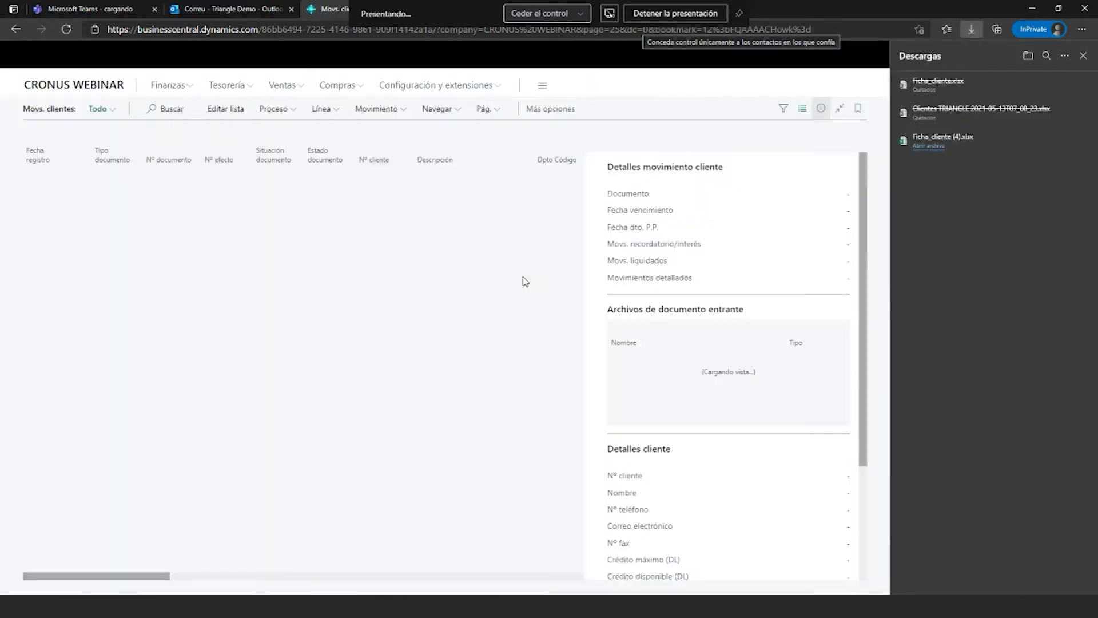
Export Movs. clientes with Abrir en Excel and open the downloaded workbook
click(492, 109)
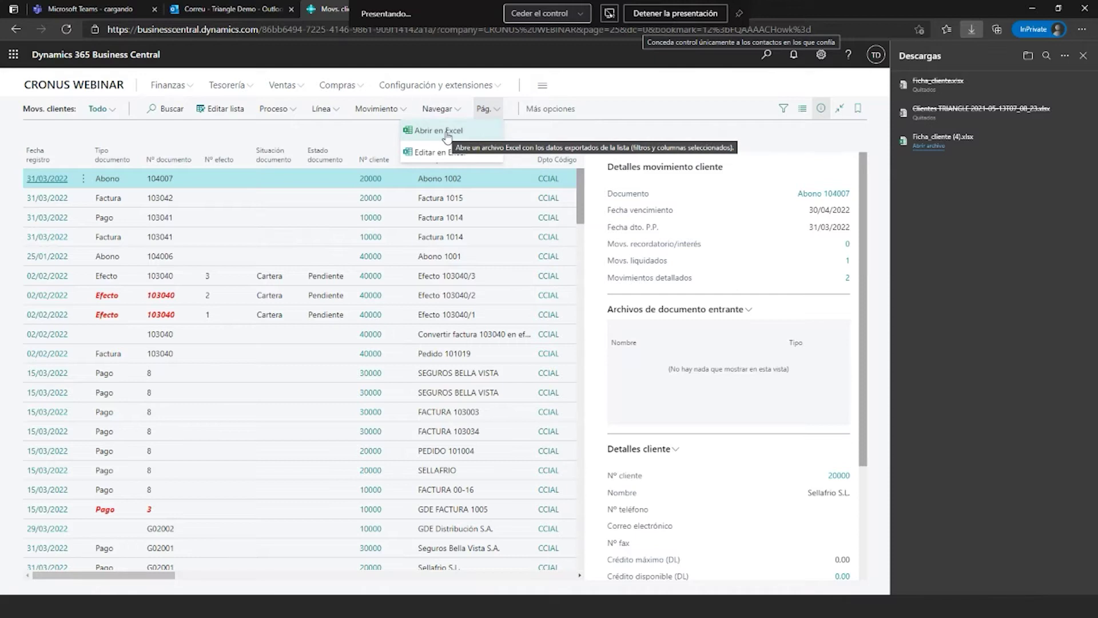
click(446, 131)
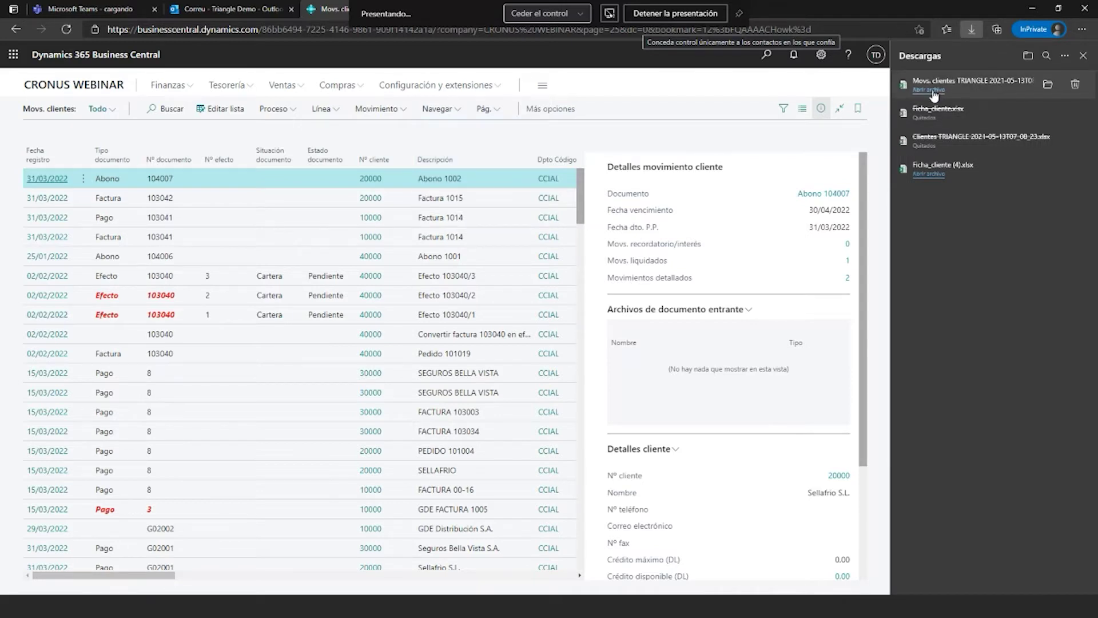
click(932, 90)
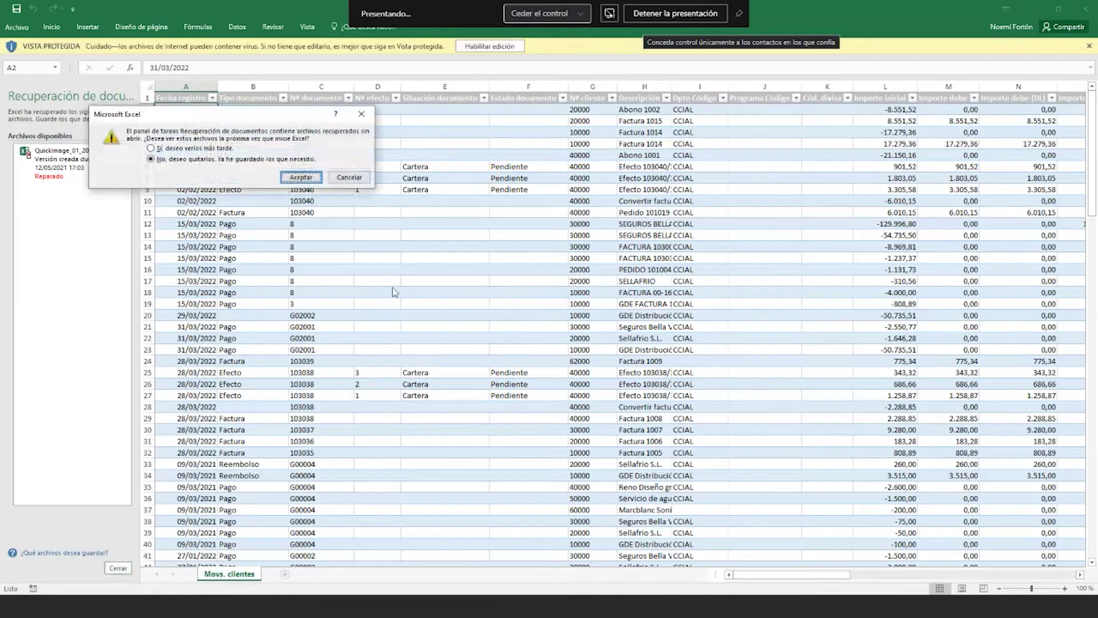
Dismiss the recovery prompt, enable editing, and select all the exported data
click(300, 178)
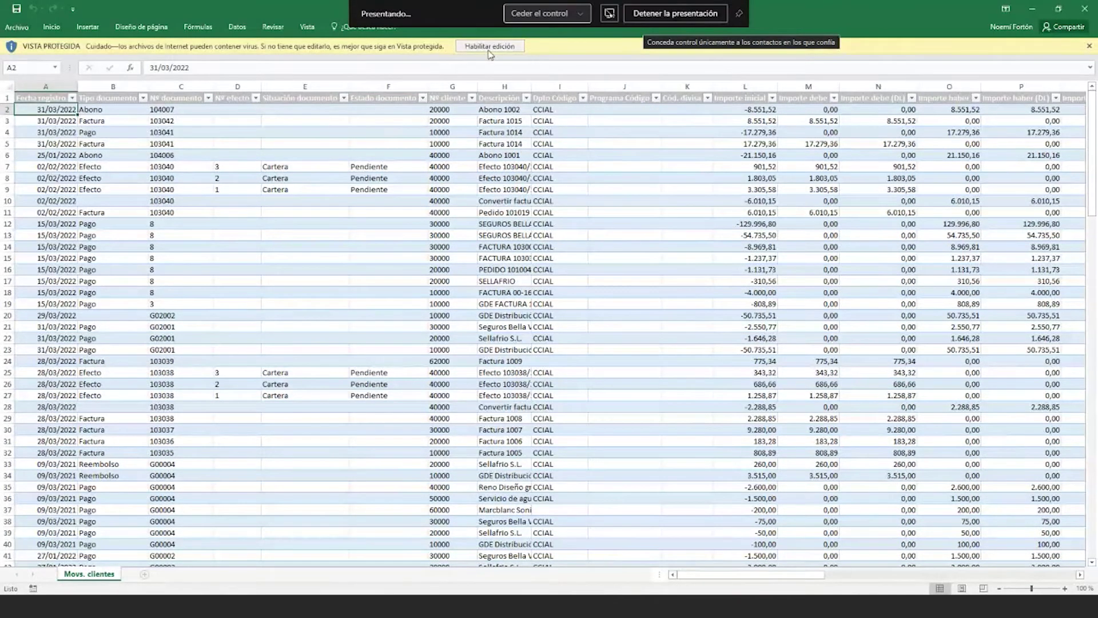
click(490, 46)
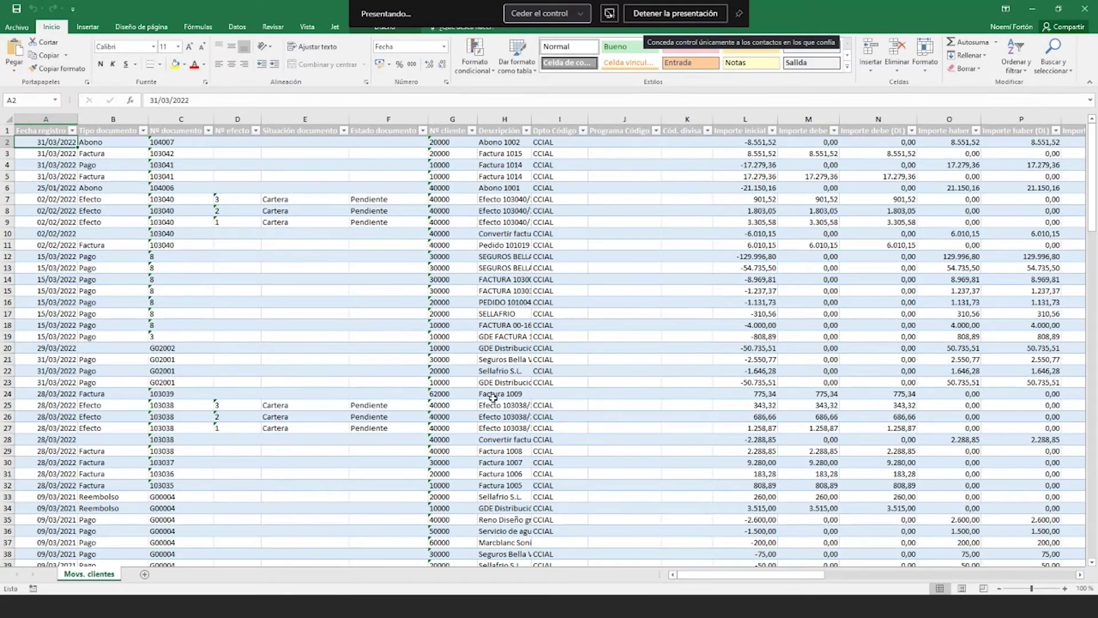
click(9, 119)
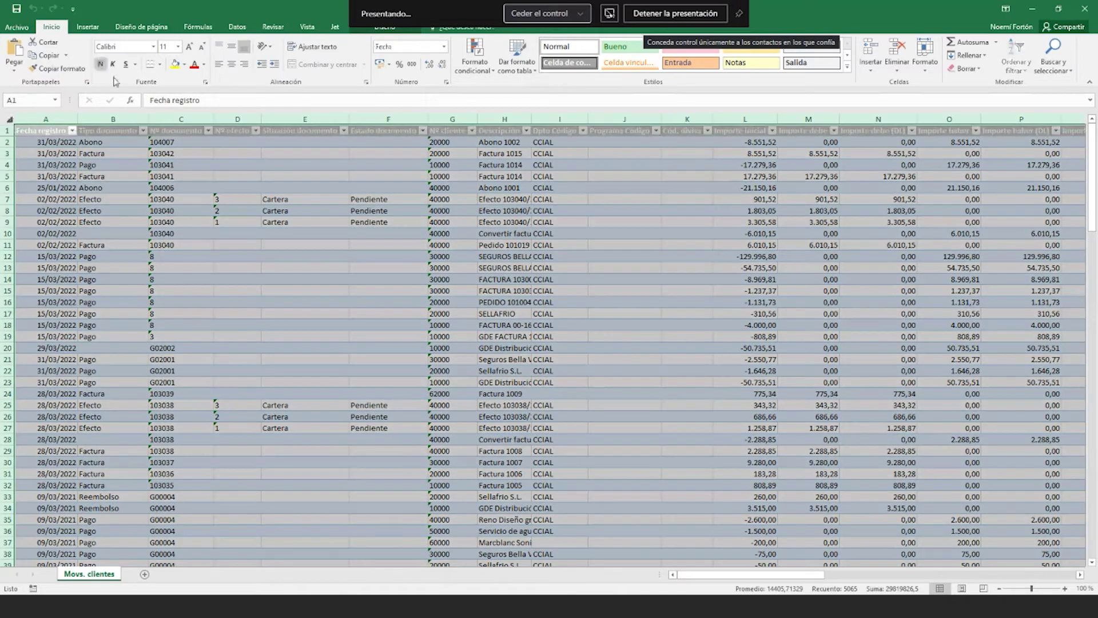
click(87, 27)
Create a pivot table on a new sheet with Fecha registro rows, removing Años
click(17, 55)
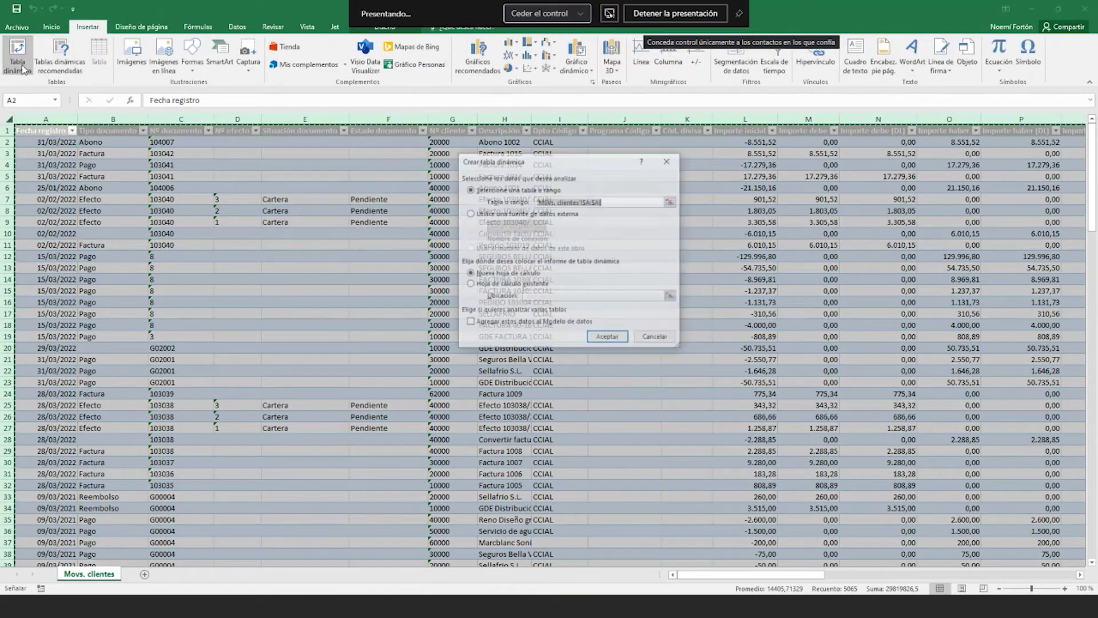
click(608, 338)
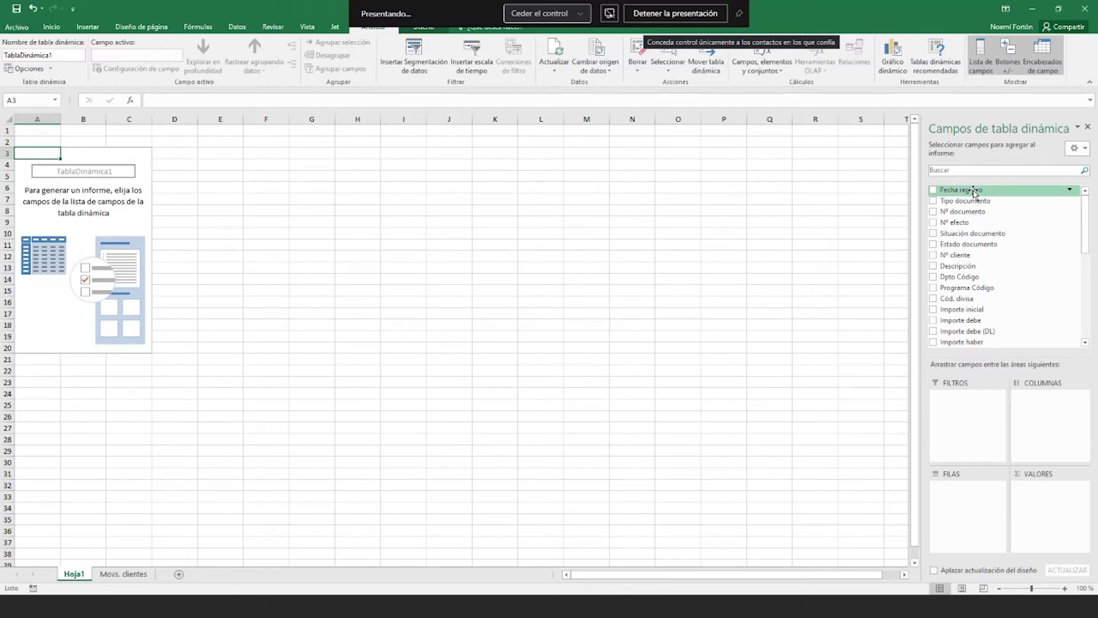
drag(974, 191, 976, 522)
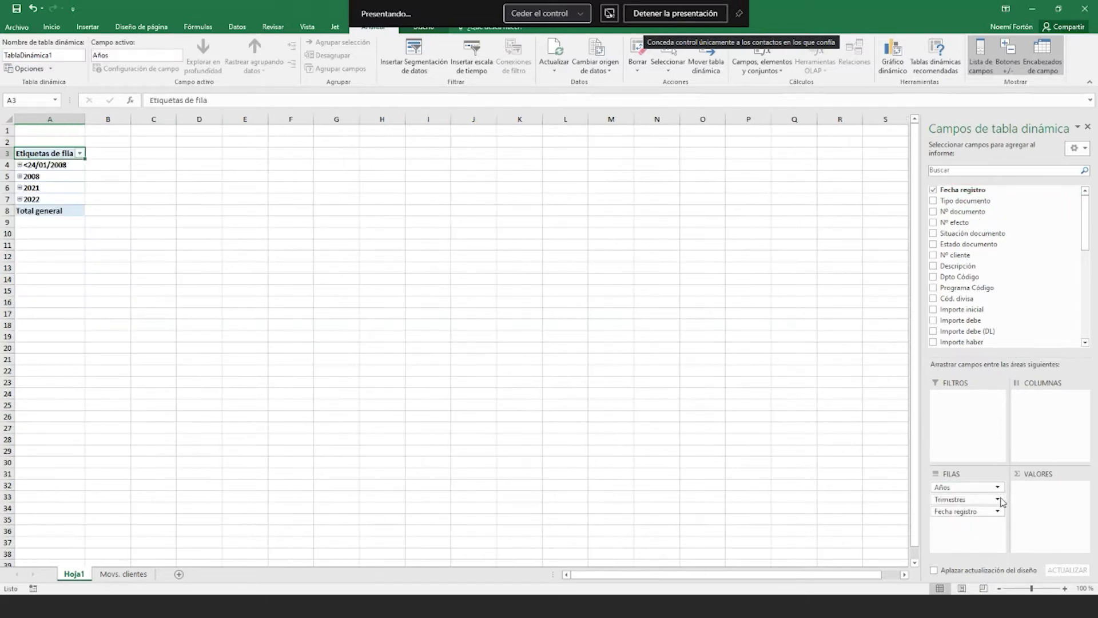
click(998, 500)
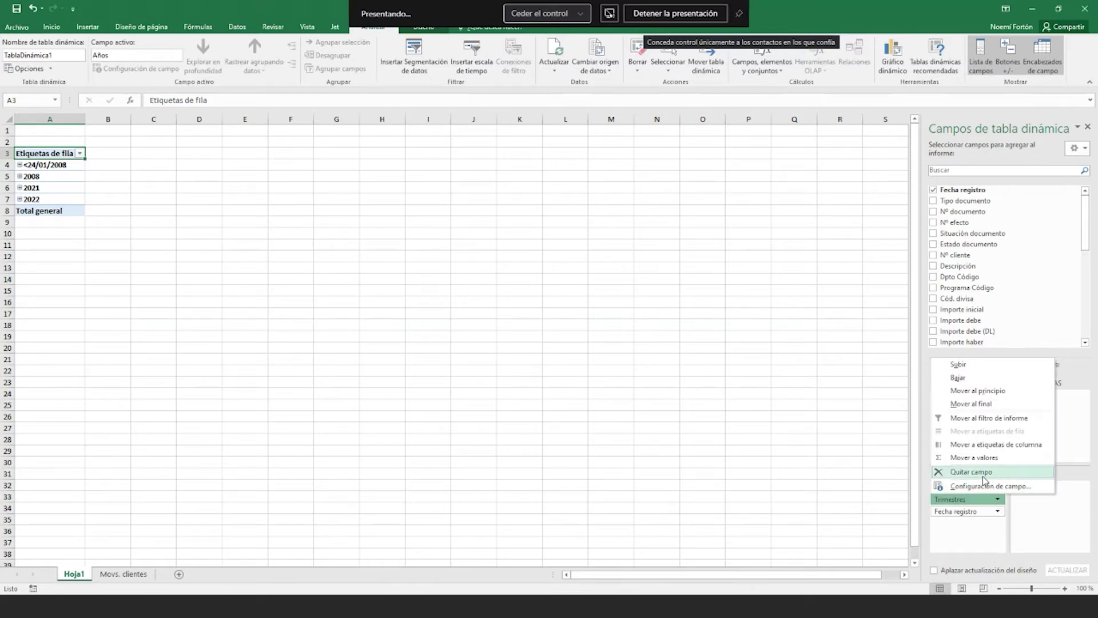
click(976, 532)
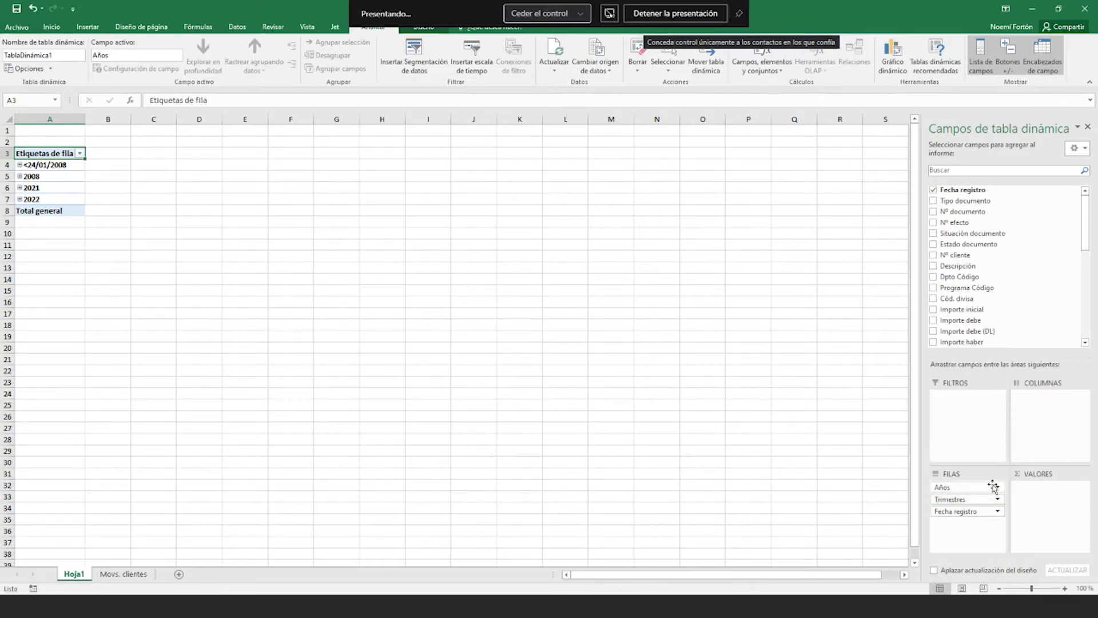
click(998, 487)
click(982, 459)
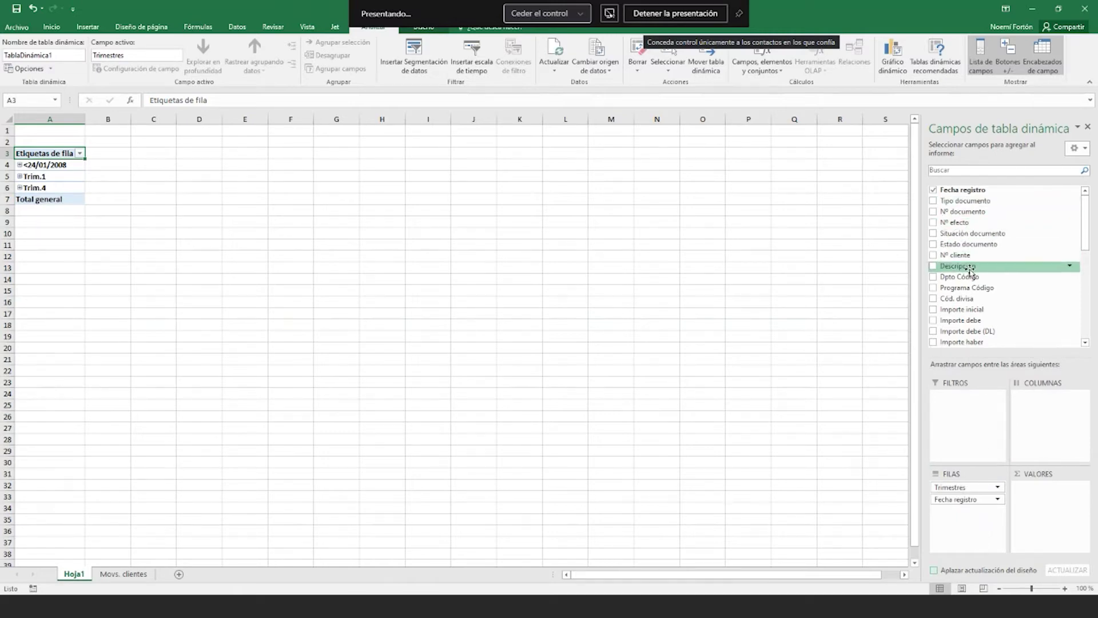
Put Nº cliente in columns and Ventas (DL) as values, summed with accounting format
drag(958, 254, 1049, 408)
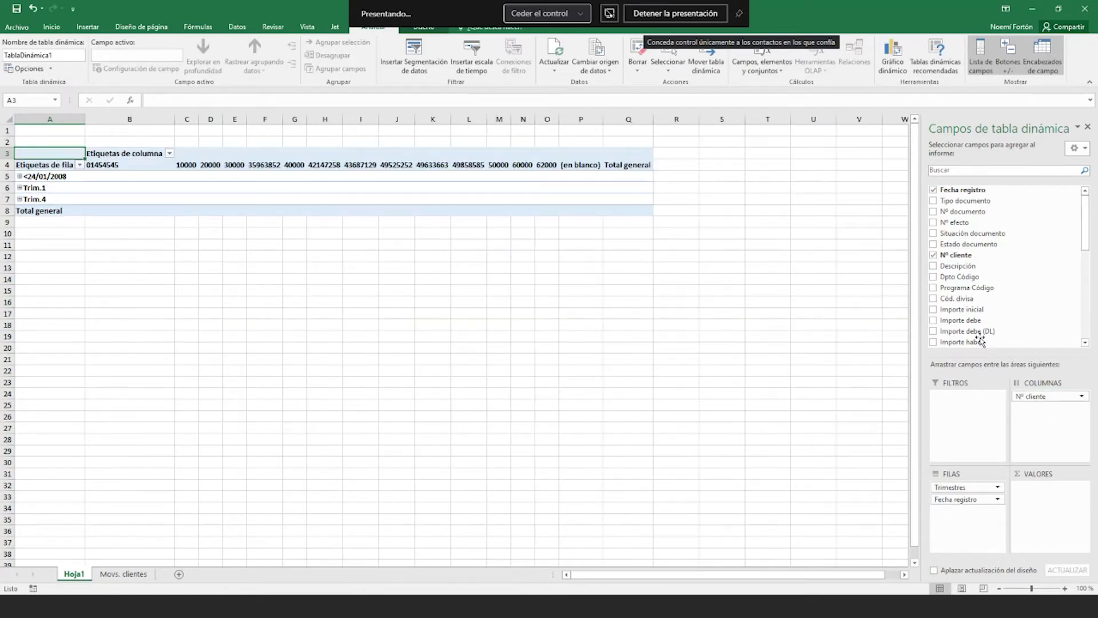
scroll(992, 286, down, 3)
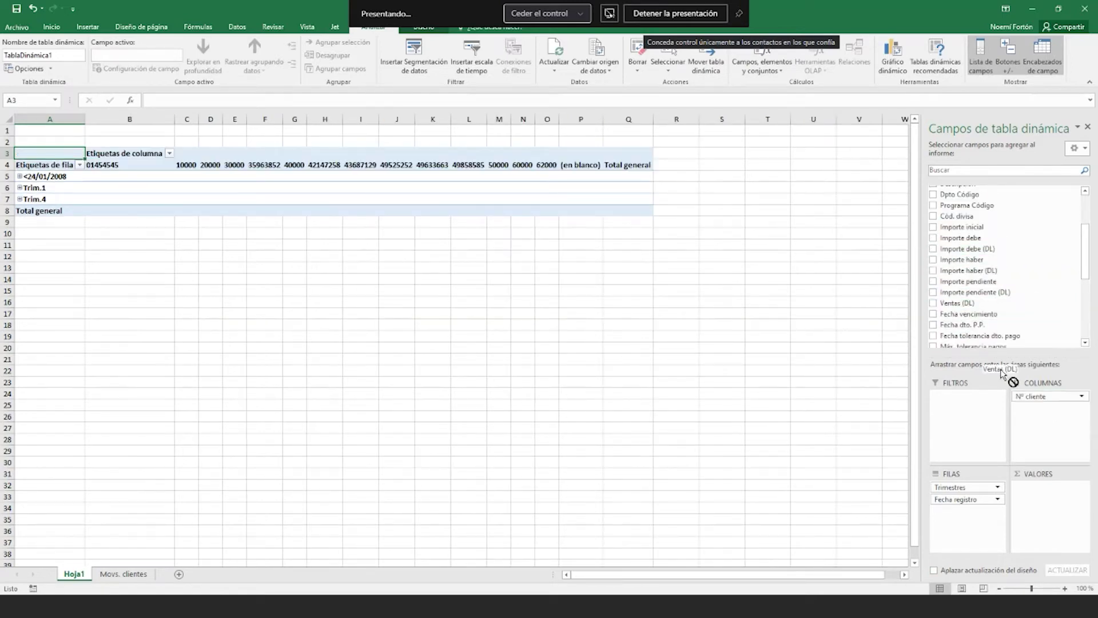
drag(954, 303, 1041, 492)
click(1082, 488)
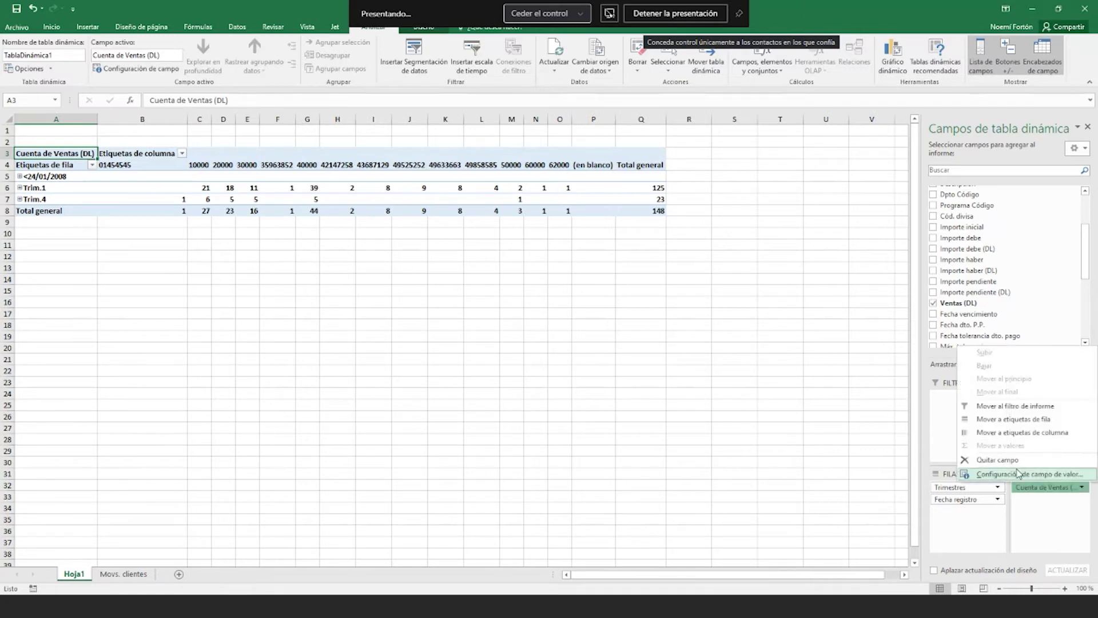
click(1012, 474)
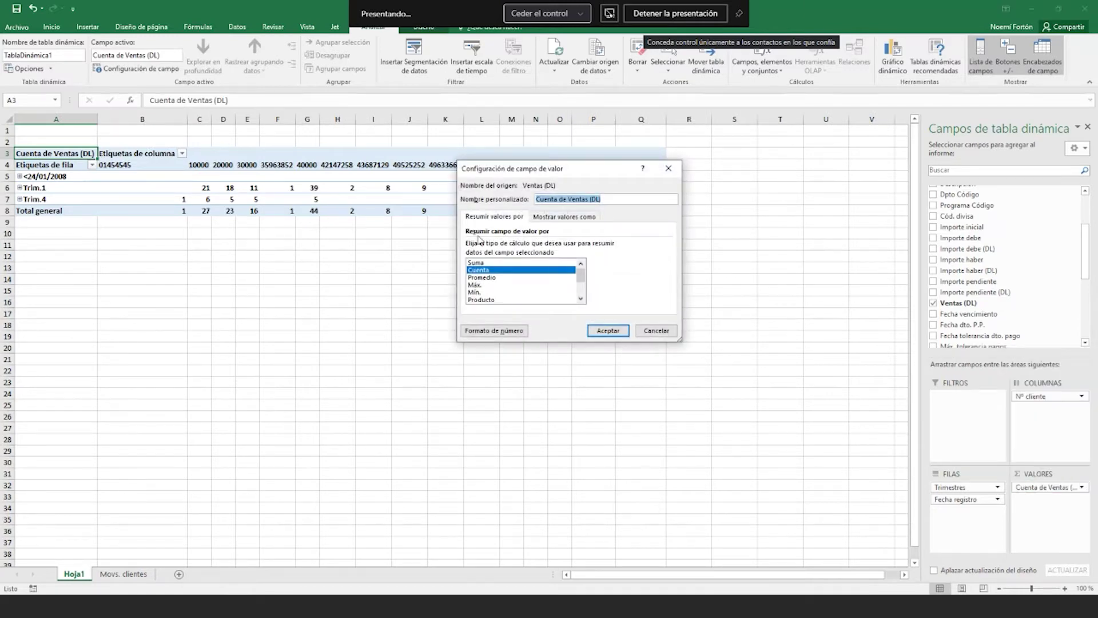
click(483, 263)
click(500, 331)
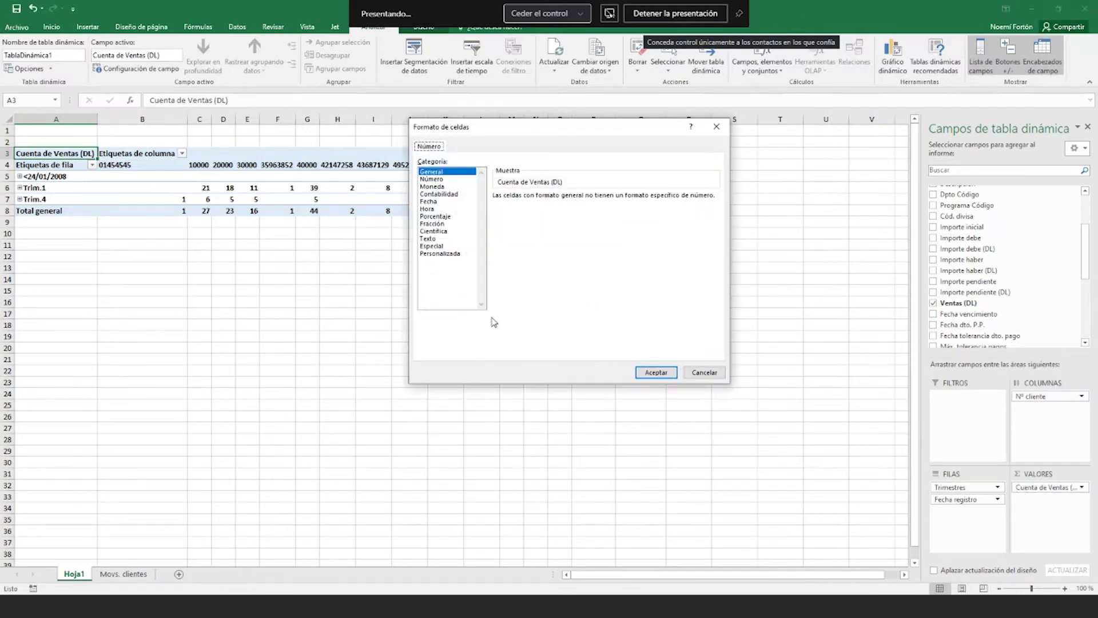
click(446, 195)
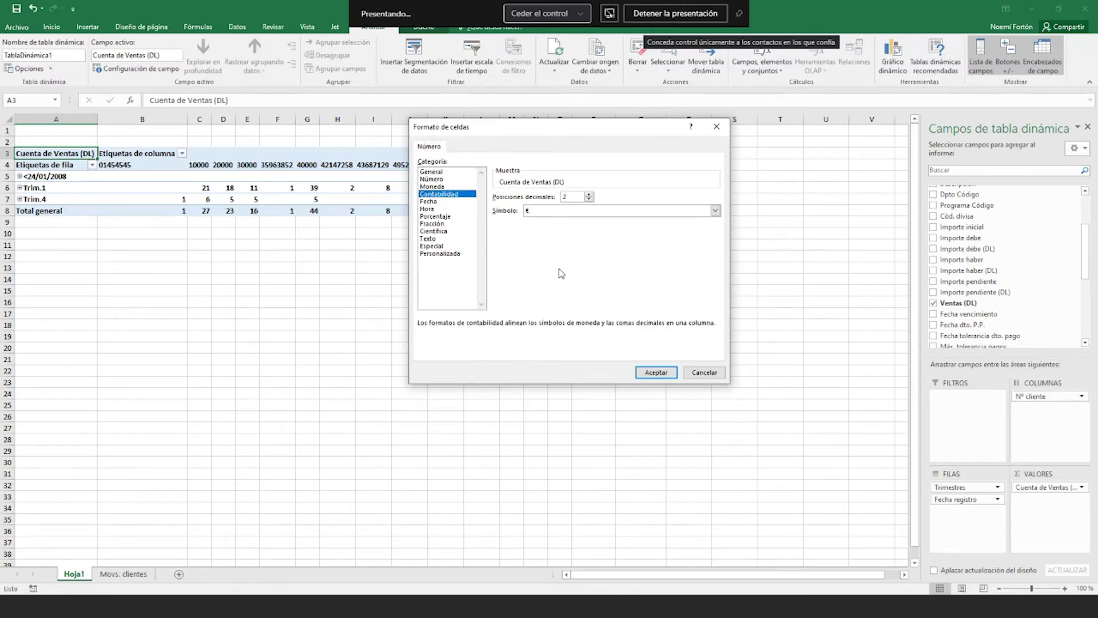
click(652, 373)
click(605, 331)
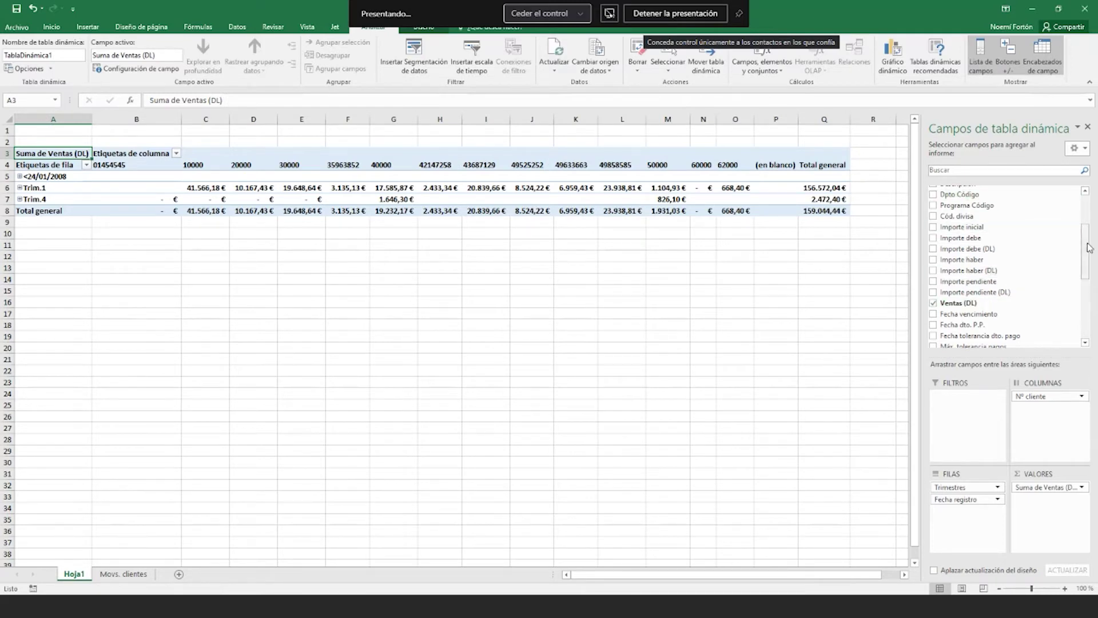
Add Tipo documento as a pivot filter set to Factura
click(1084, 203)
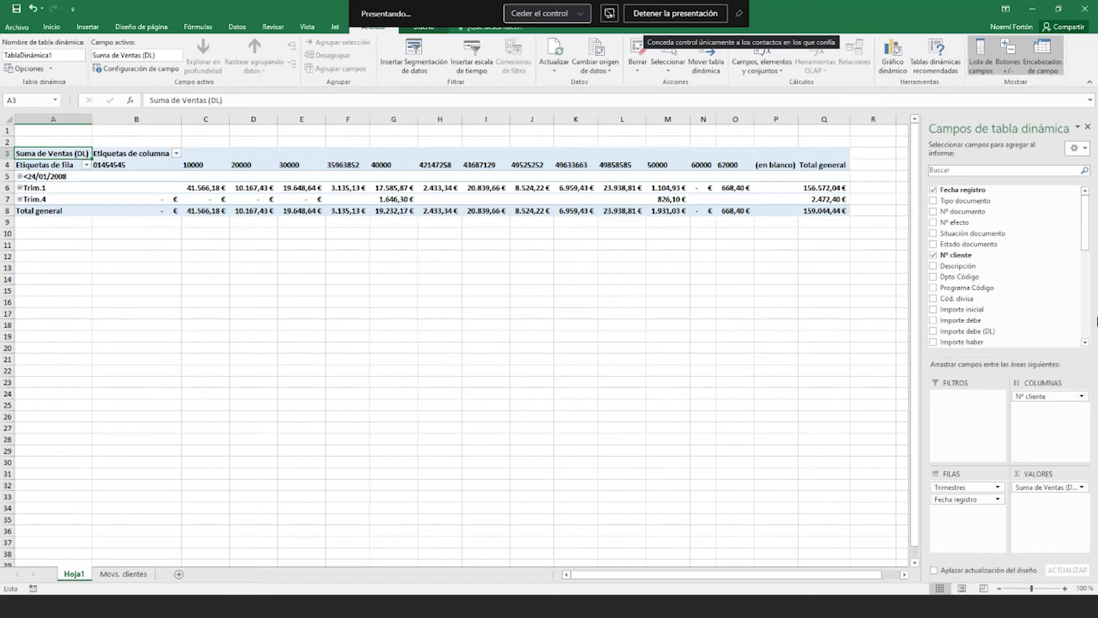
drag(973, 201, 964, 441)
click(176, 131)
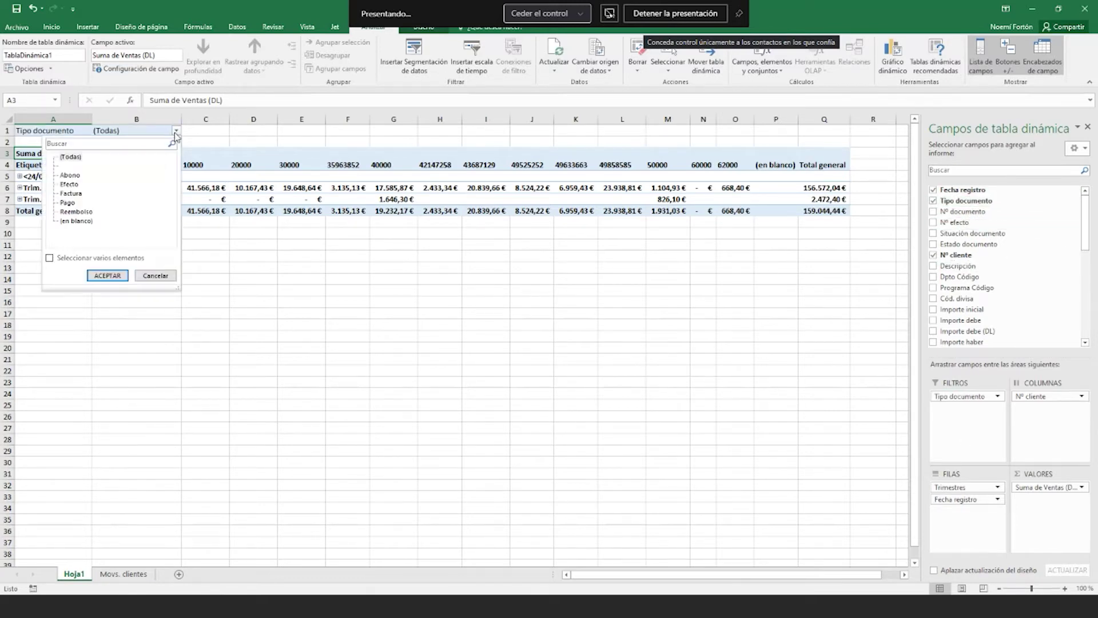
click(71, 193)
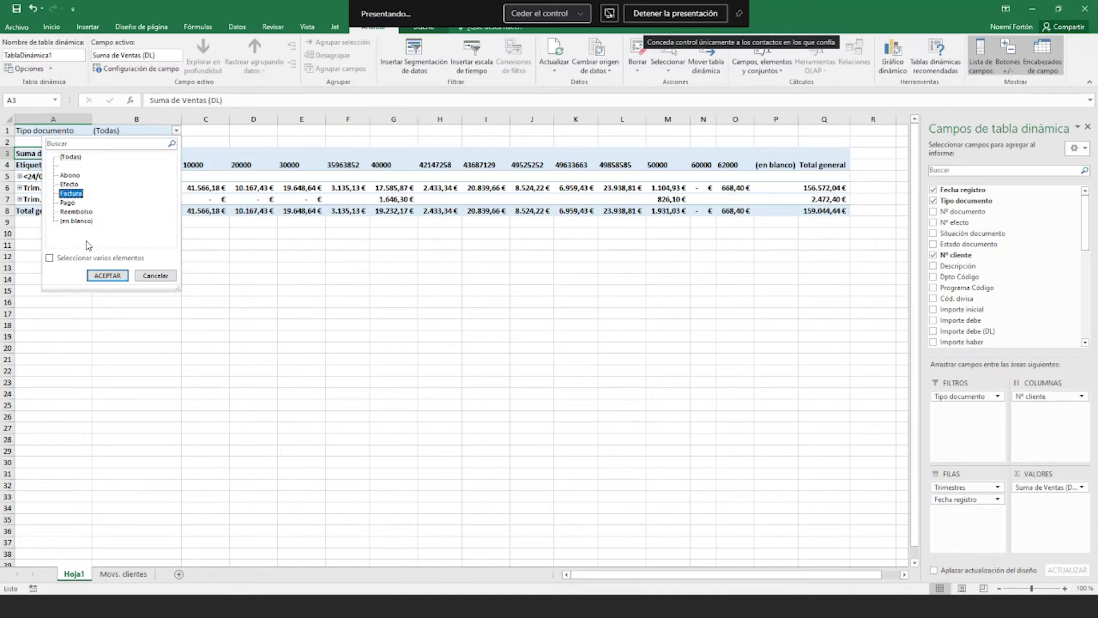
click(109, 276)
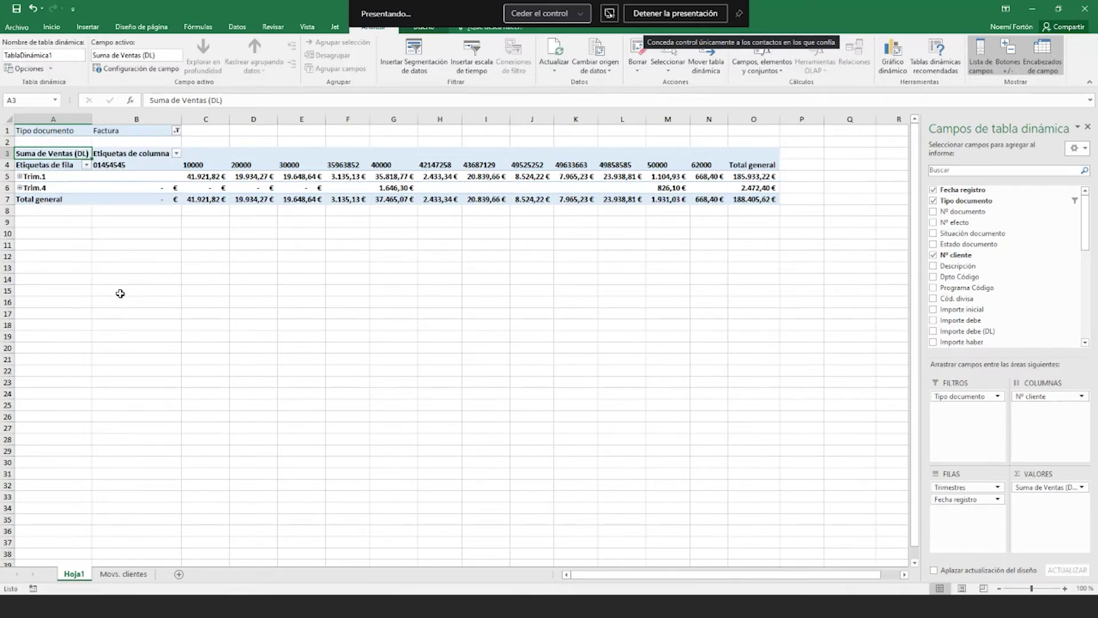
Expand Trim.1 into months, then return to the Movs. clientes sheet
click(20, 177)
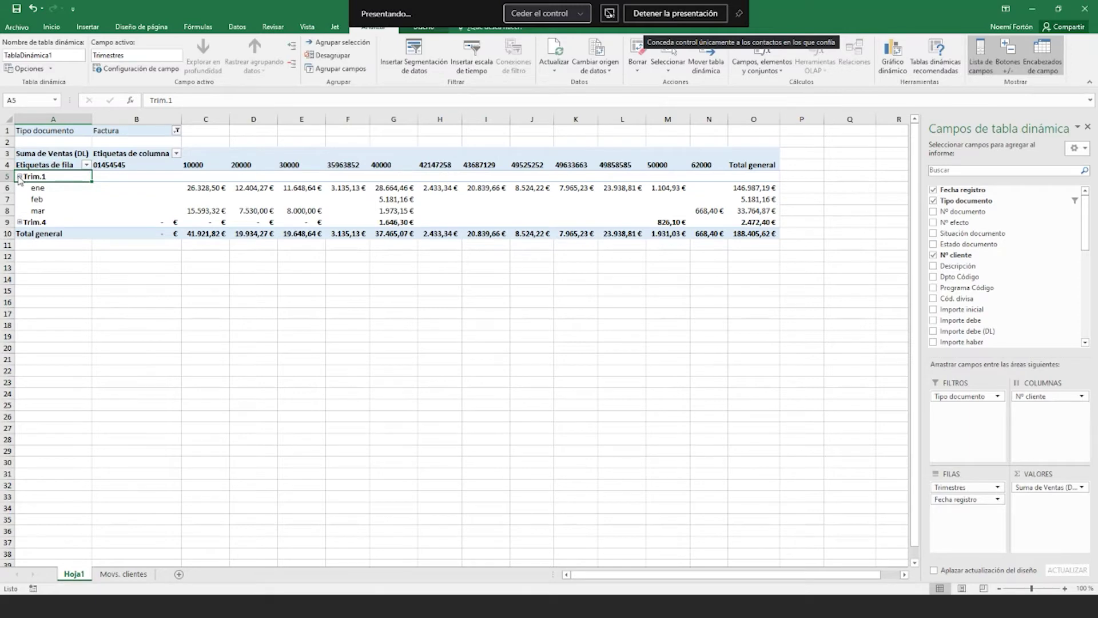
click(19, 177)
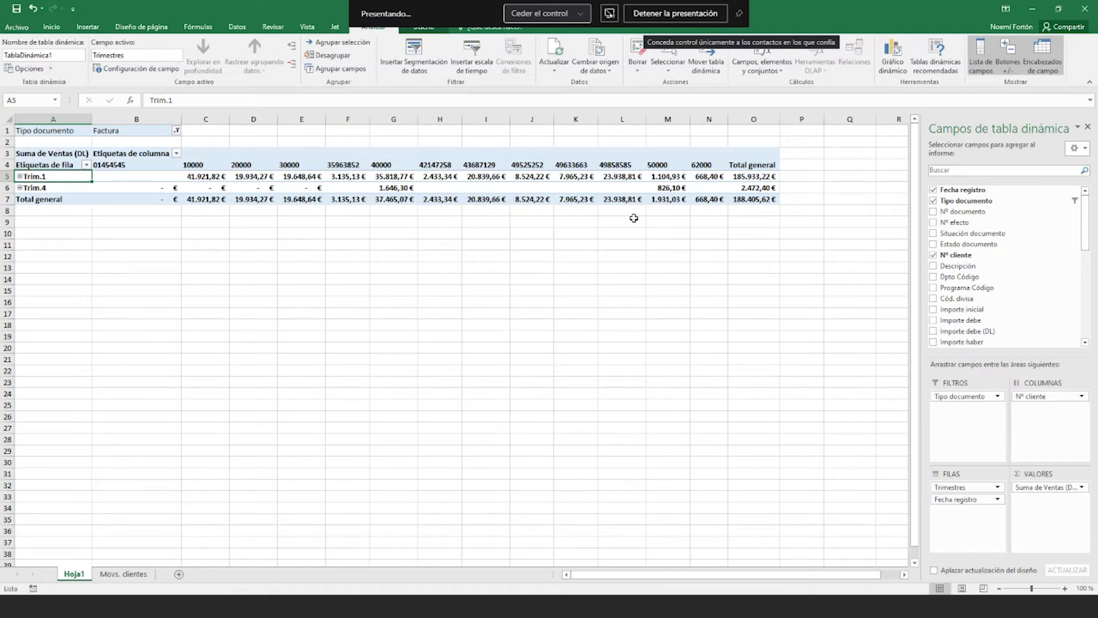
click(129, 581)
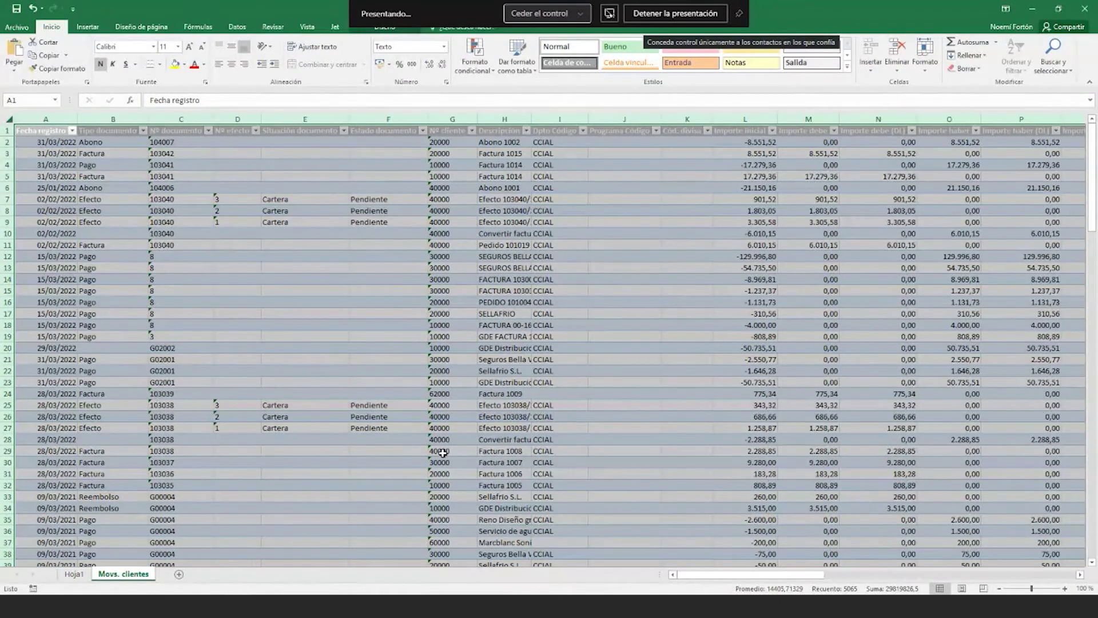
Close Excel, choosing No guardar to discard the workbook changes
click(1082, 8)
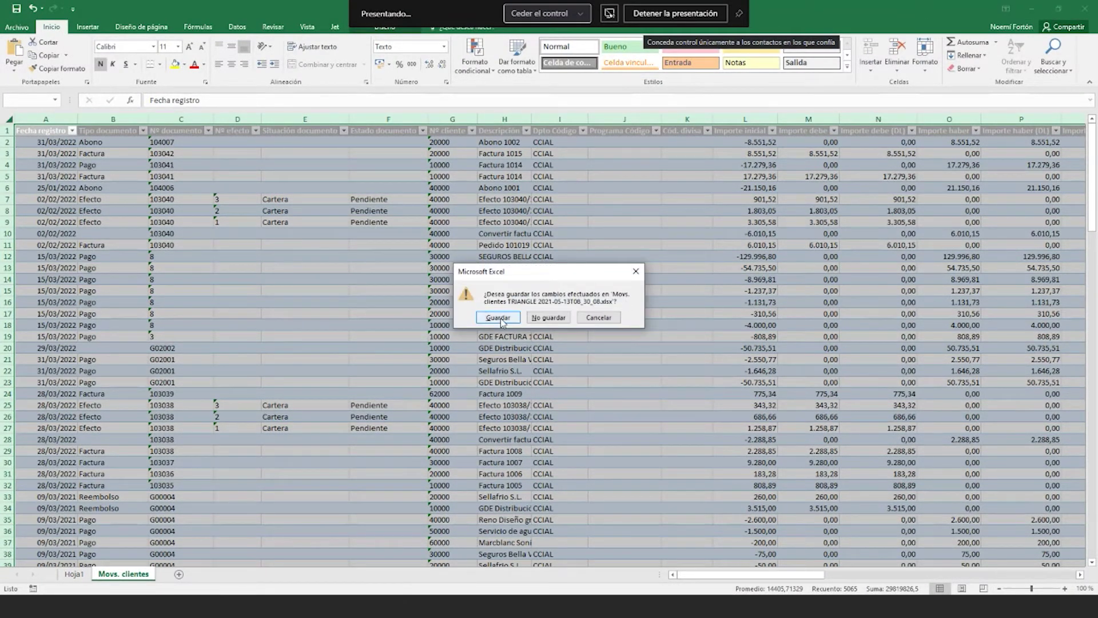
click(548, 318)
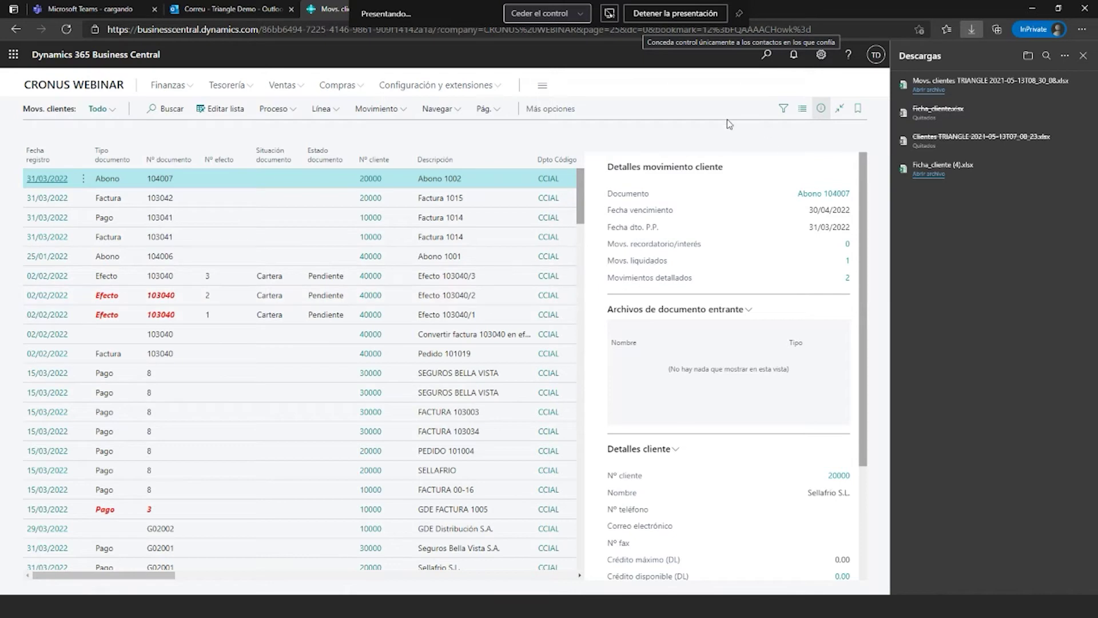
Filter the entries by Nº cliente to one customer, then return home to the Ventas links
click(784, 109)
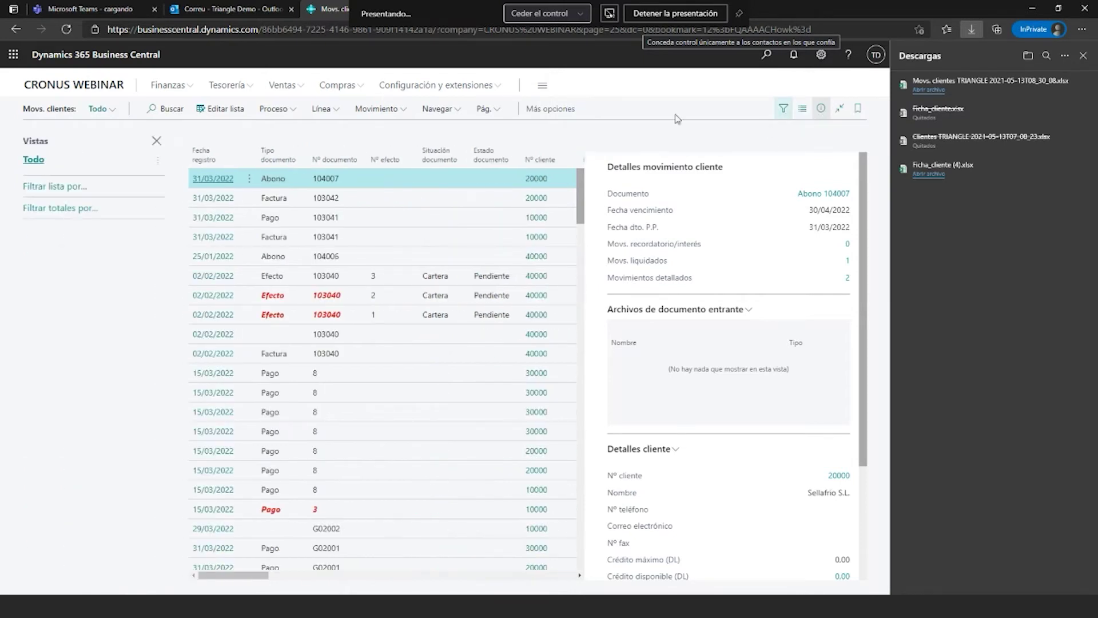
click(54, 210)
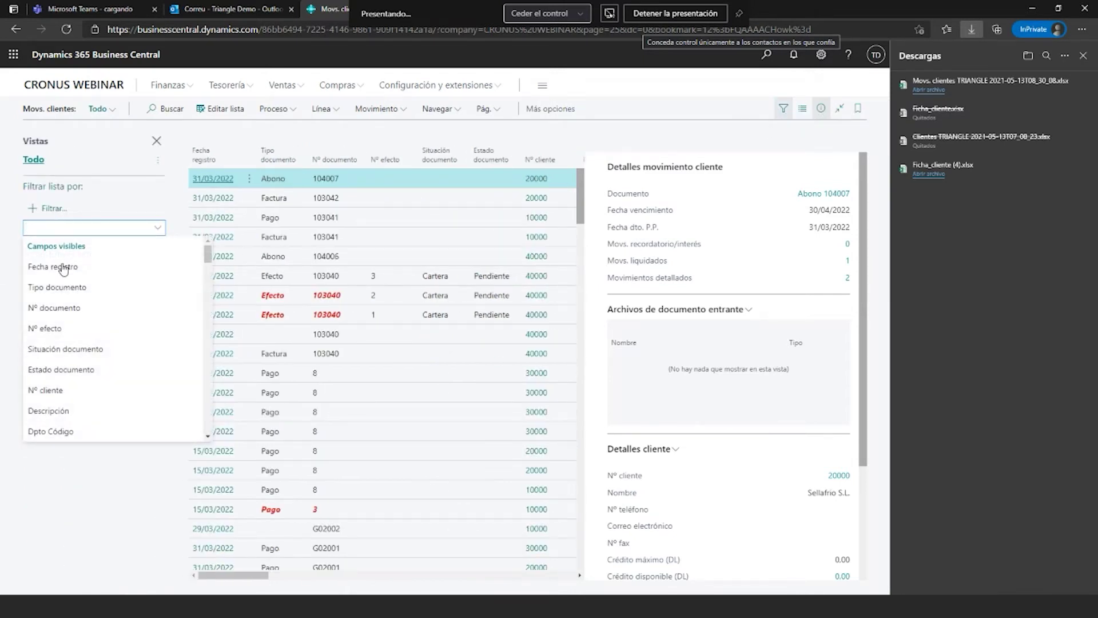
click(52, 390)
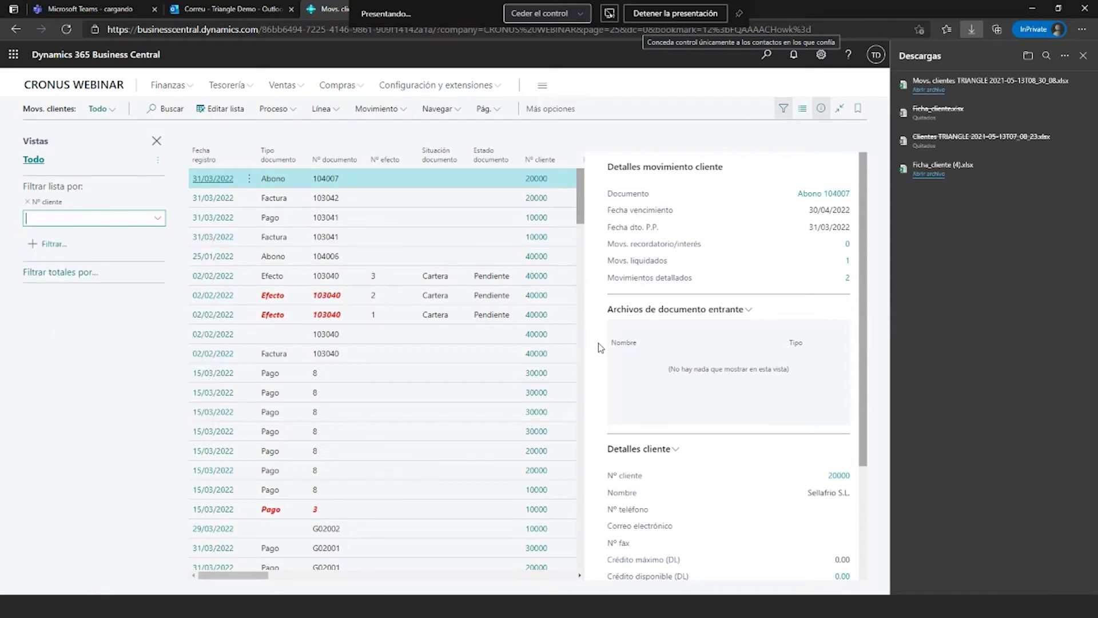
click(159, 219)
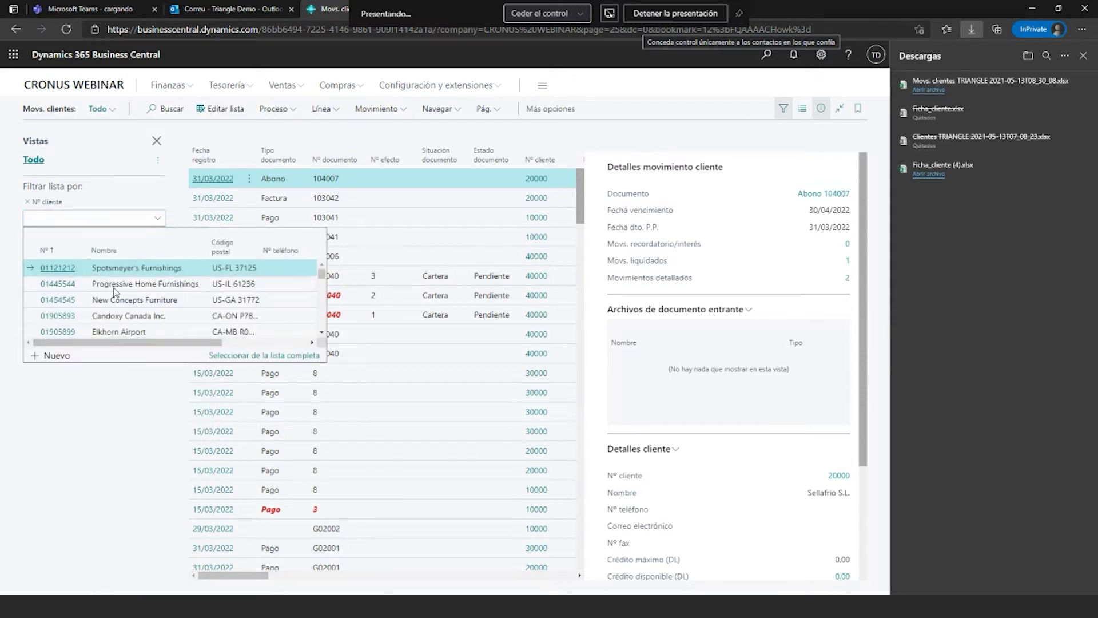
click(58, 284)
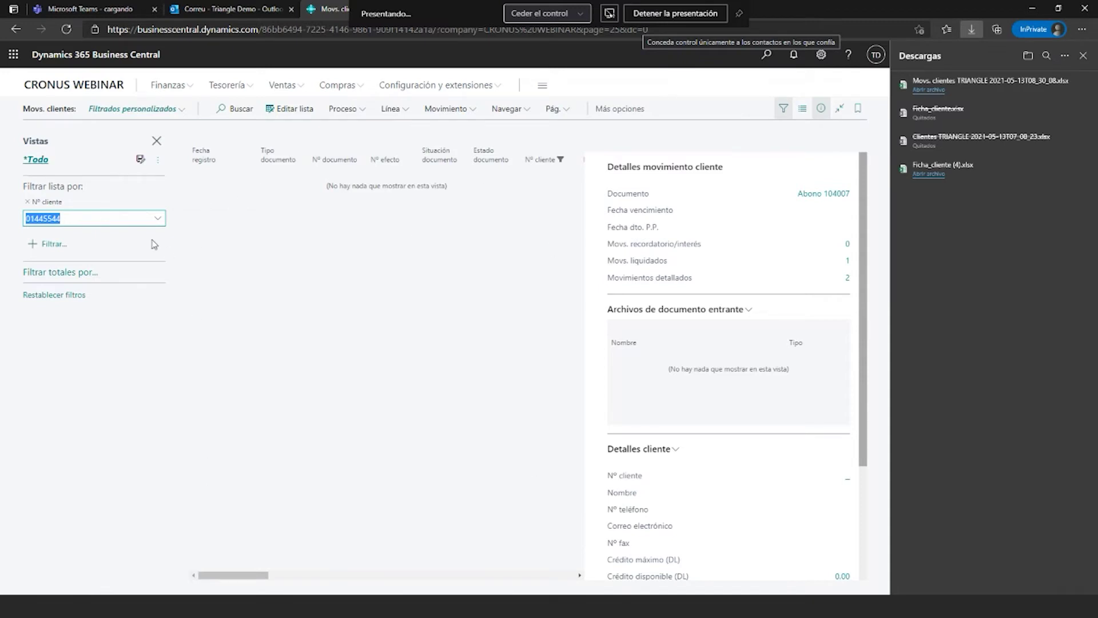
click(107, 86)
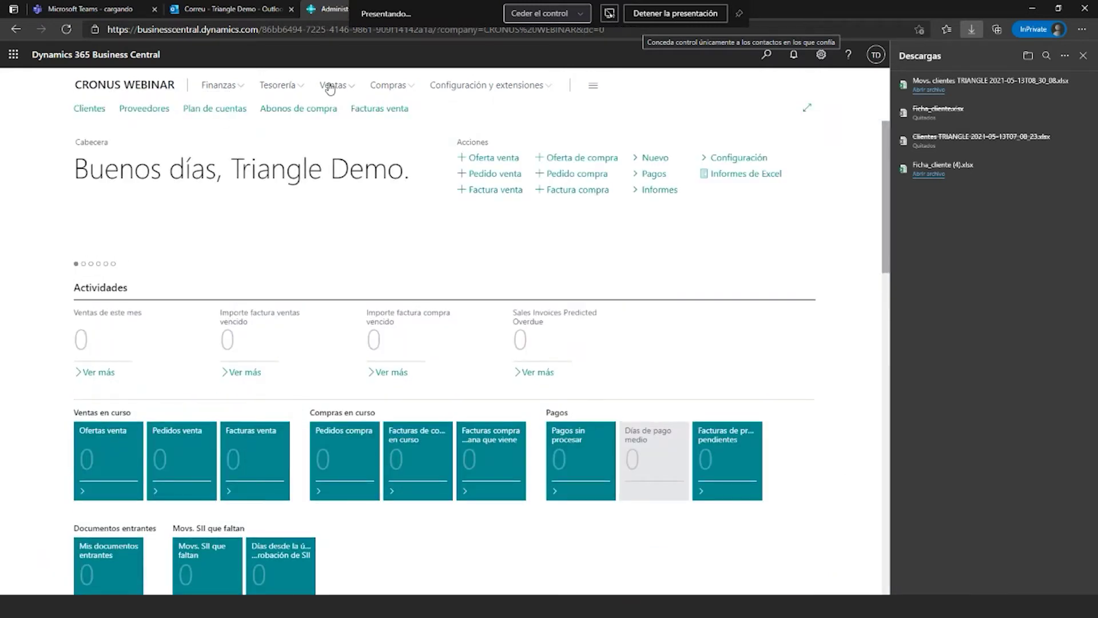
click(331, 85)
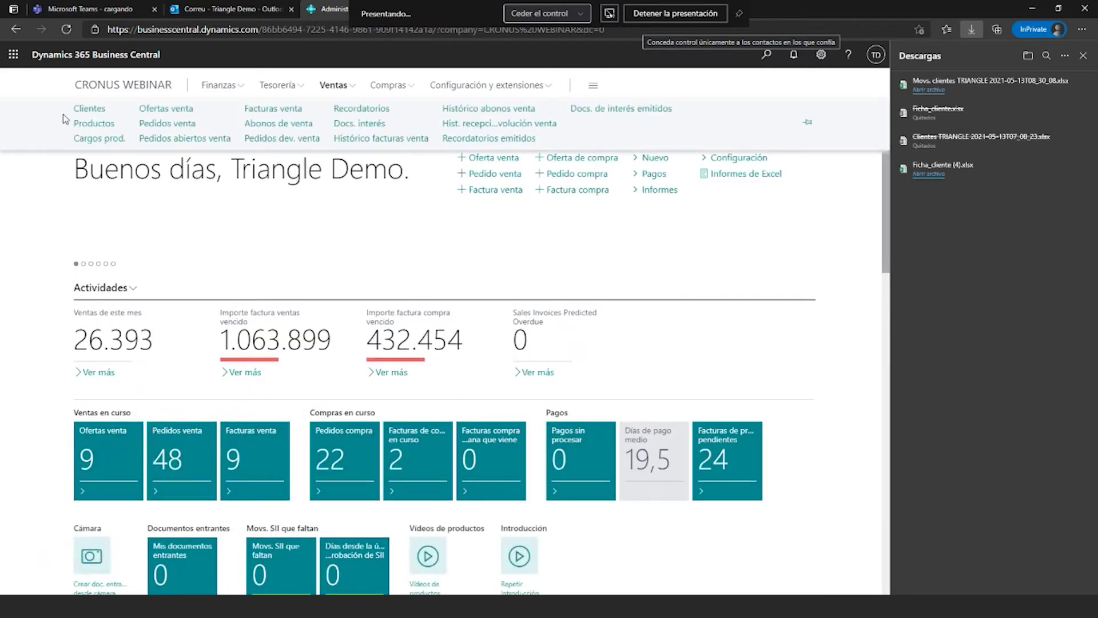
click(95, 124)
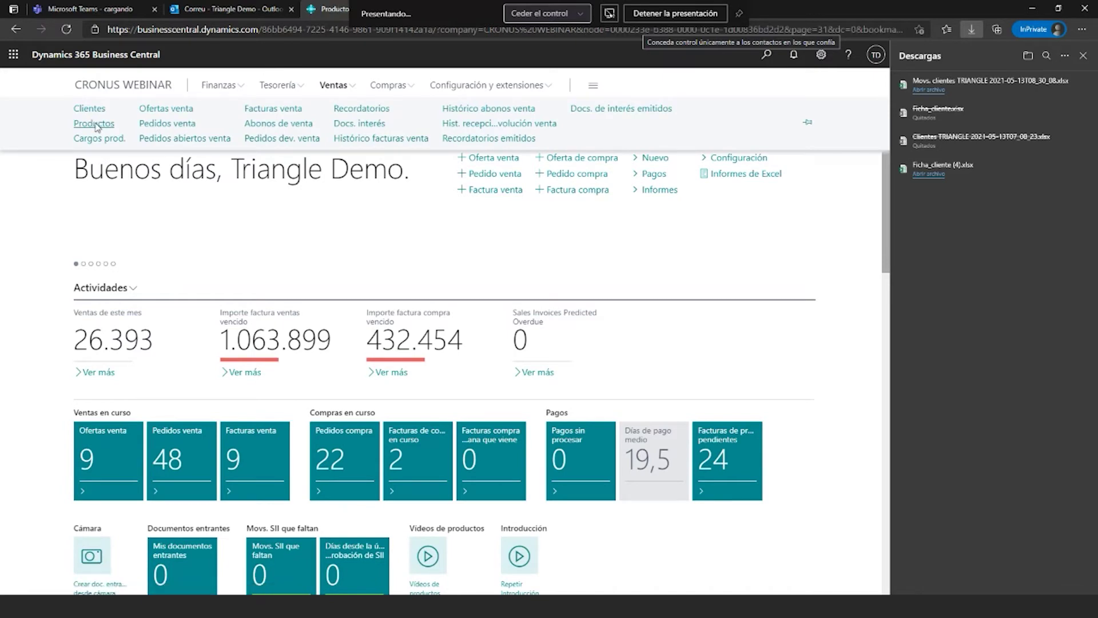
click(733, 108)
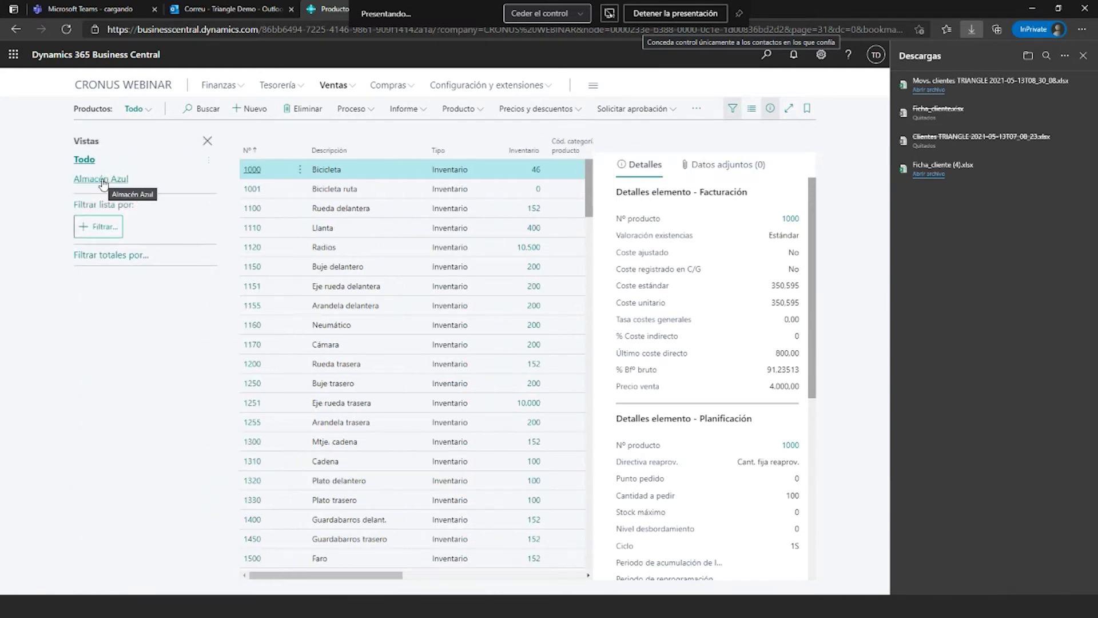
click(102, 180)
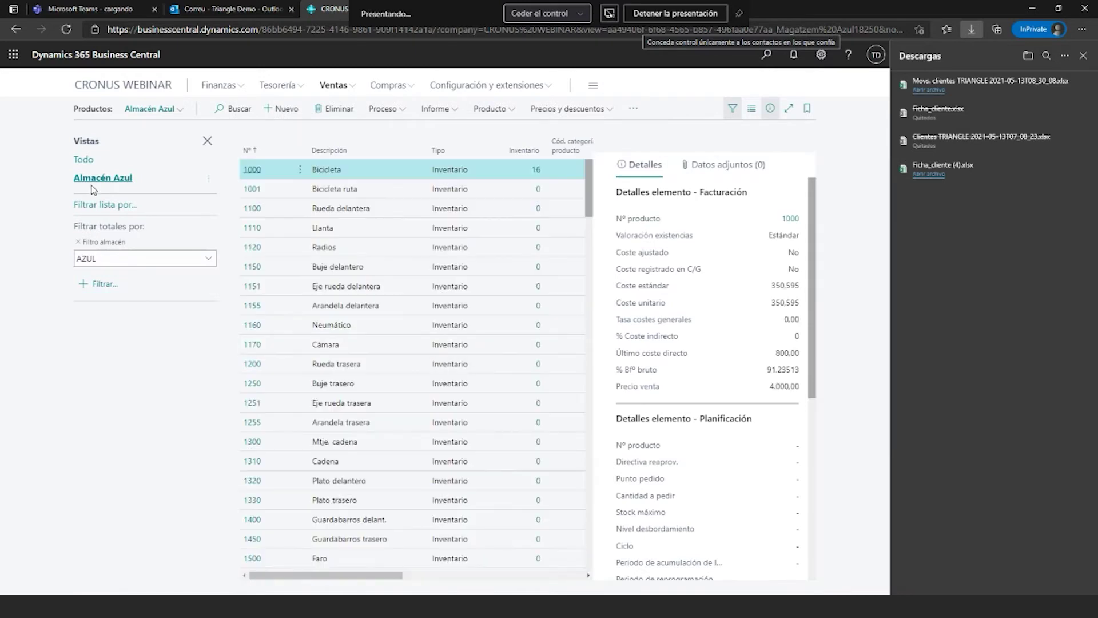
click(633, 111)
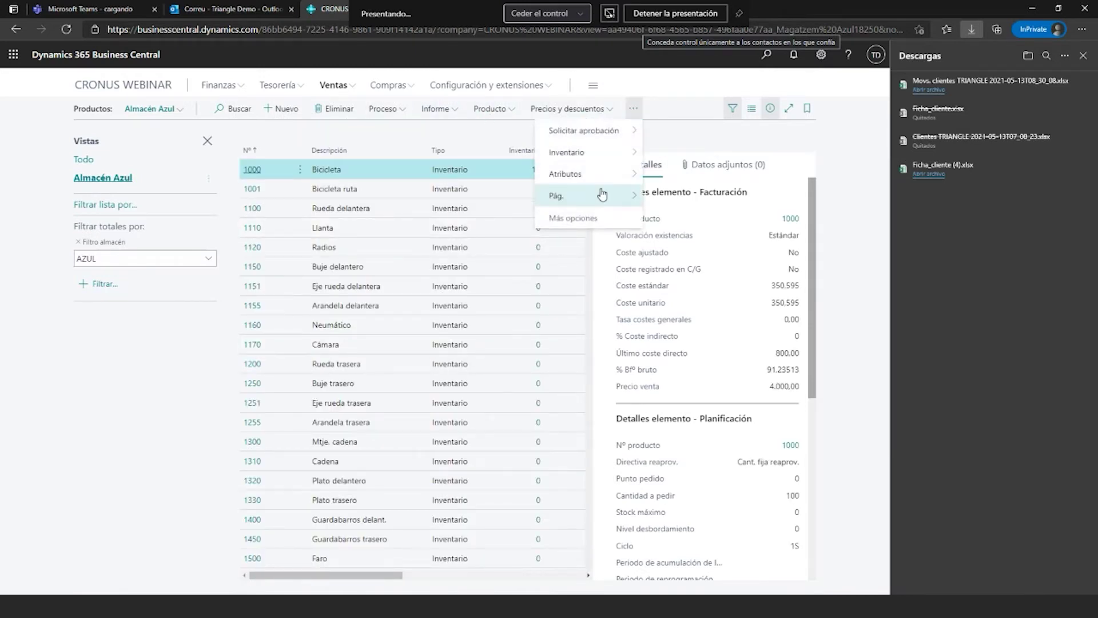
click(606, 196)
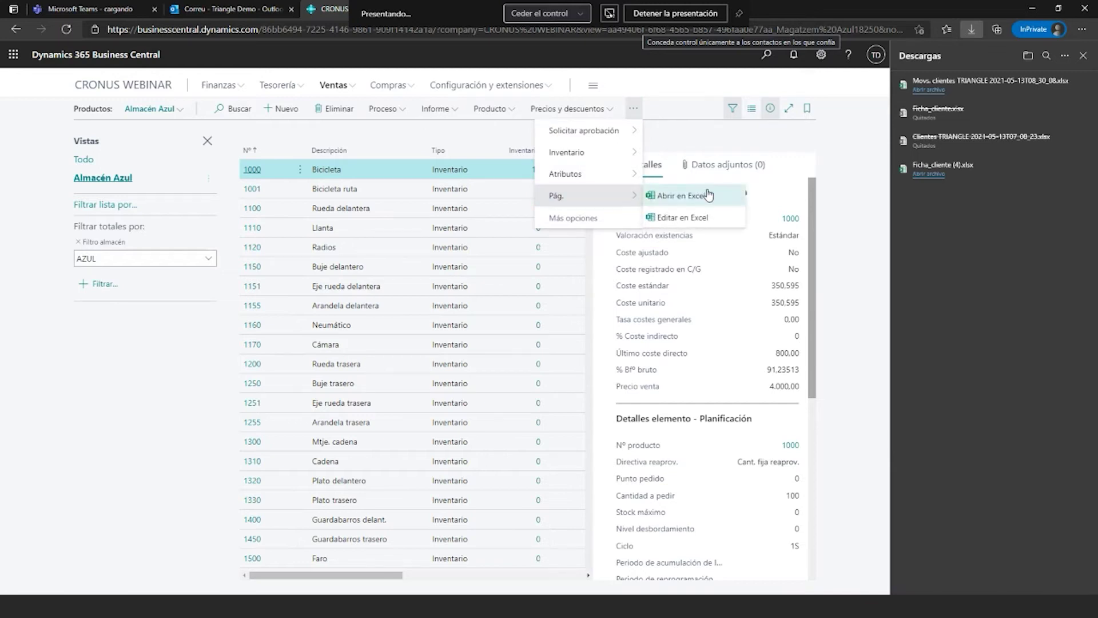
click(90, 90)
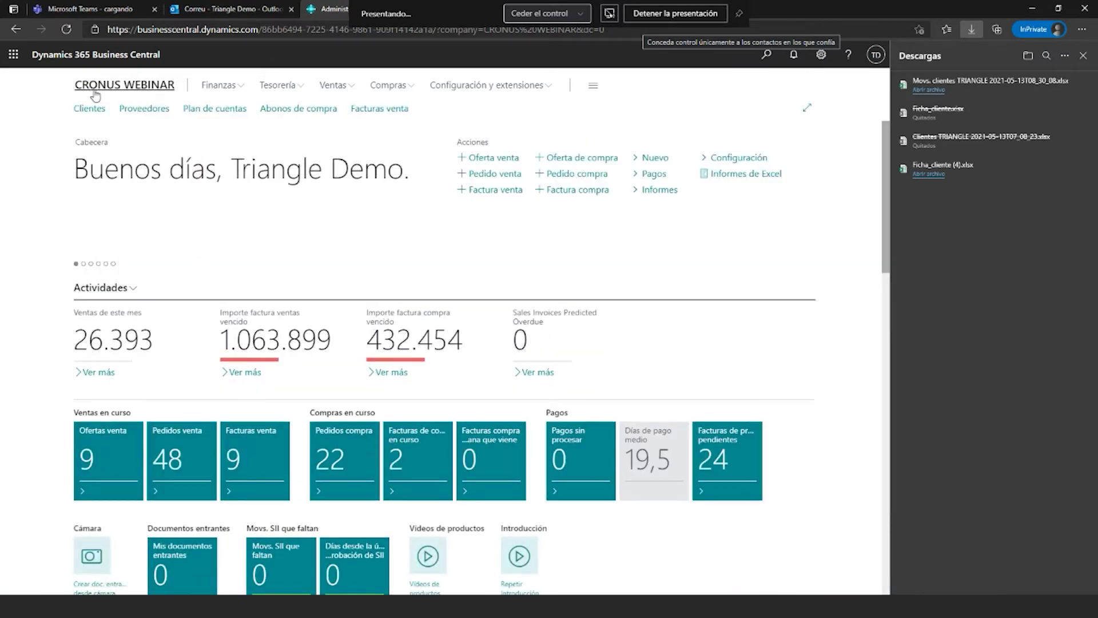
Open Clientes, use Pág. > Editar en Excel, and open the downloaded Ficha_cliente.xlsx
click(767, 56)
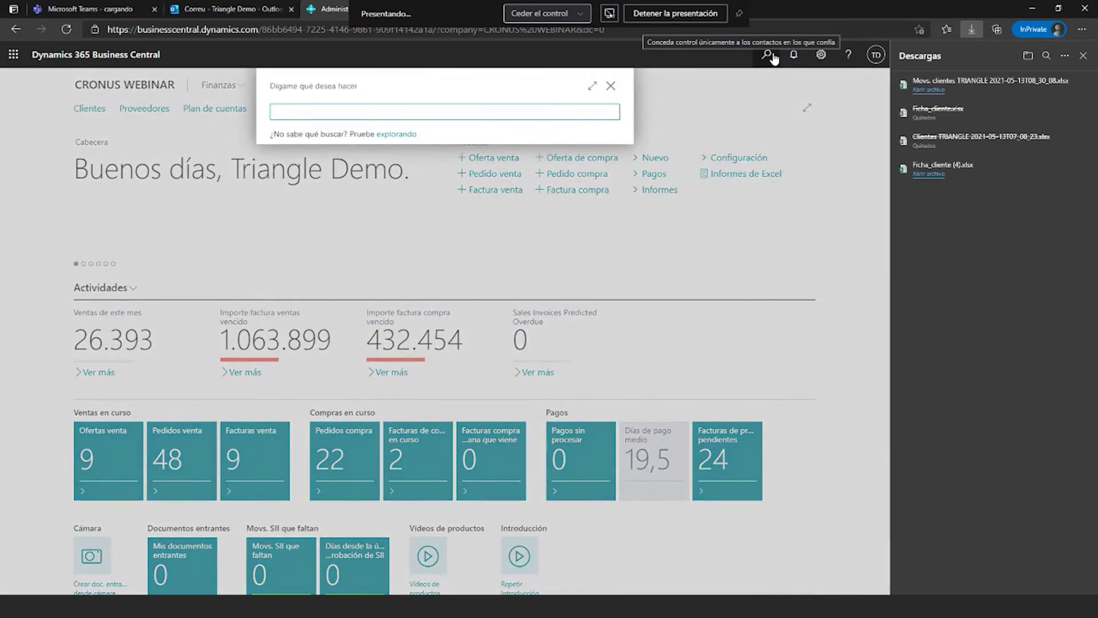
click(89, 111)
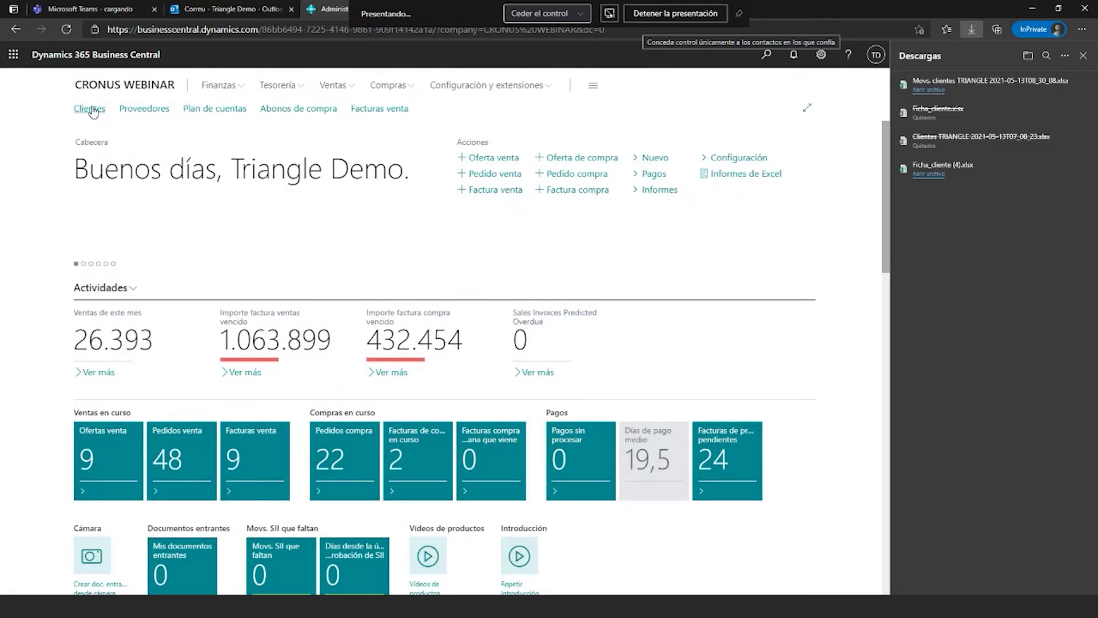
click(91, 110)
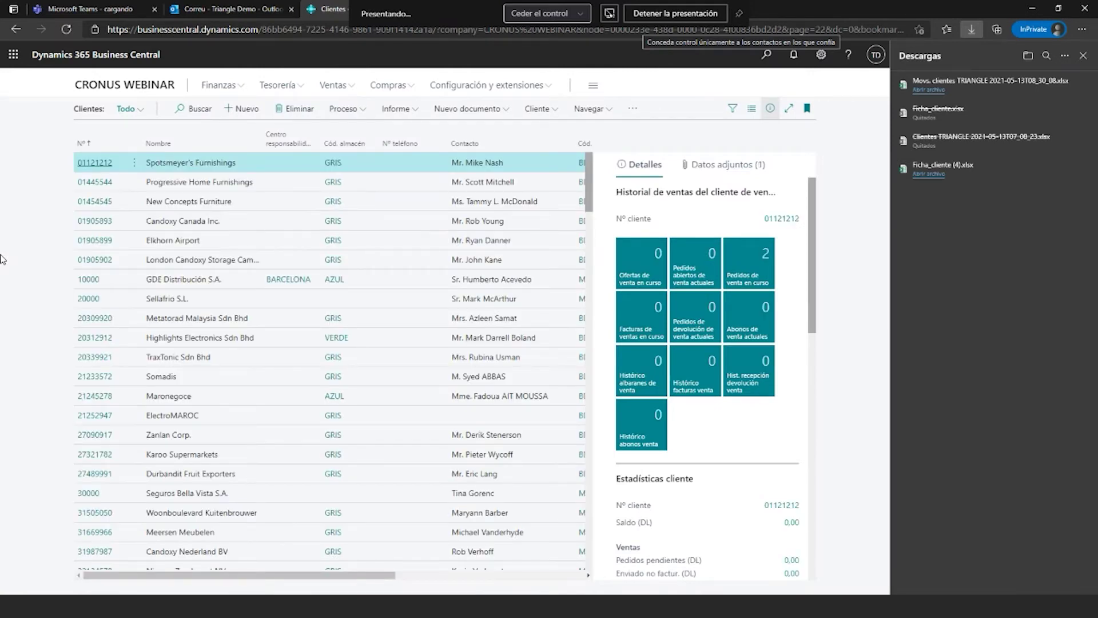
click(770, 108)
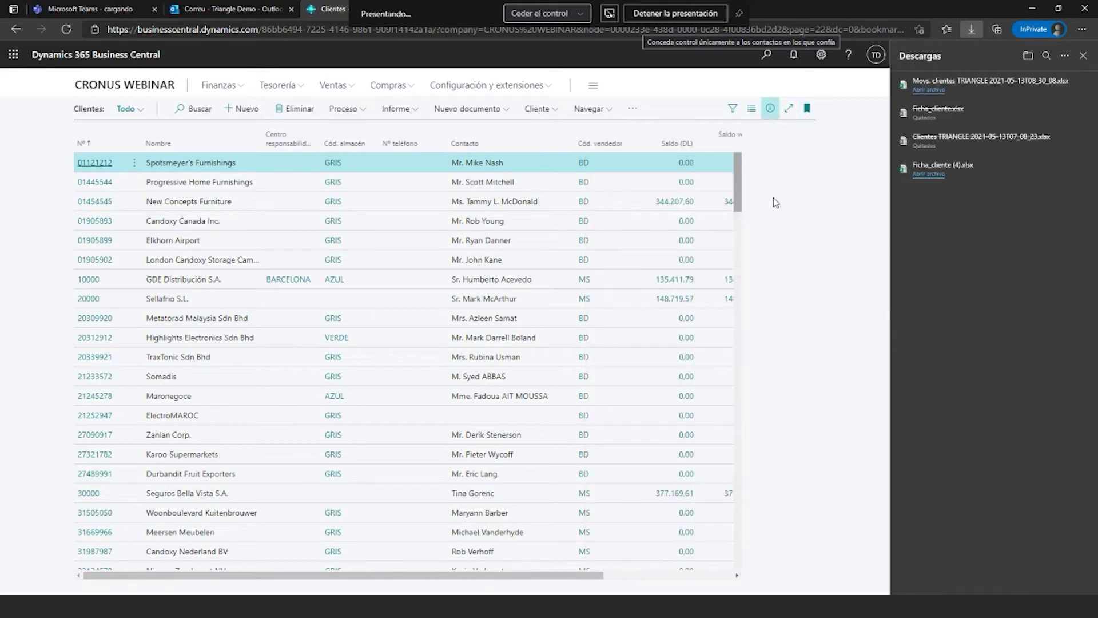
click(633, 111)
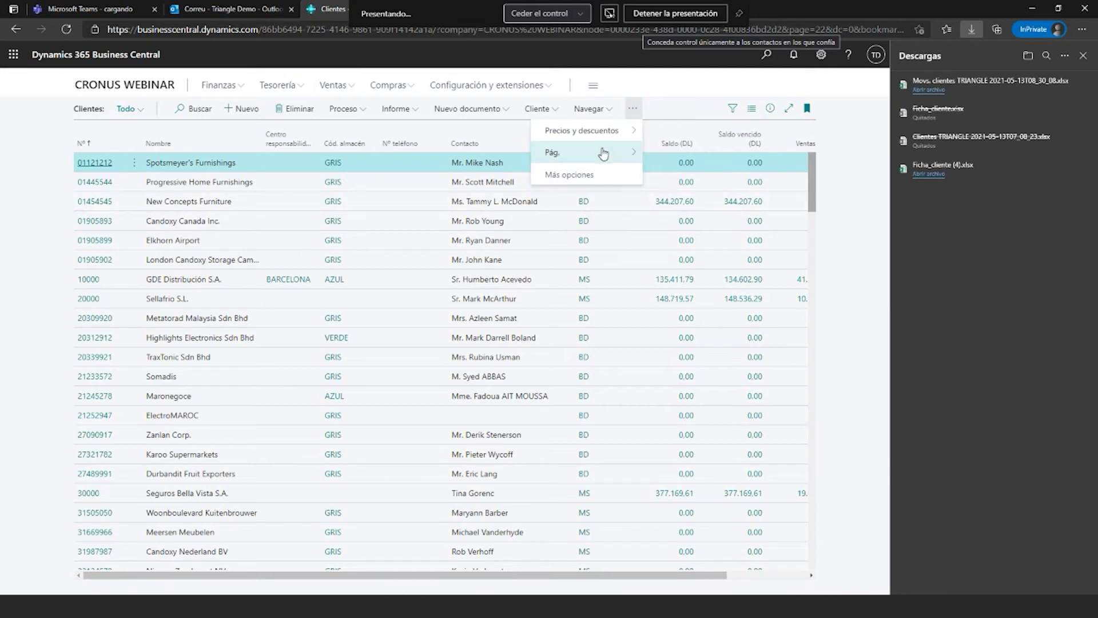
click(679, 174)
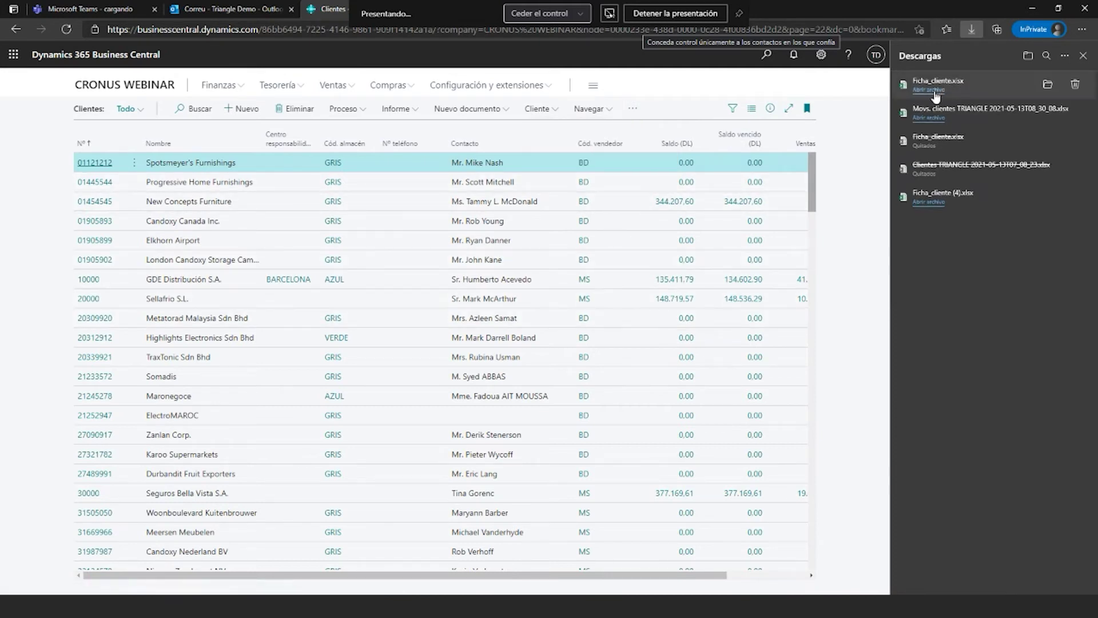
click(924, 90)
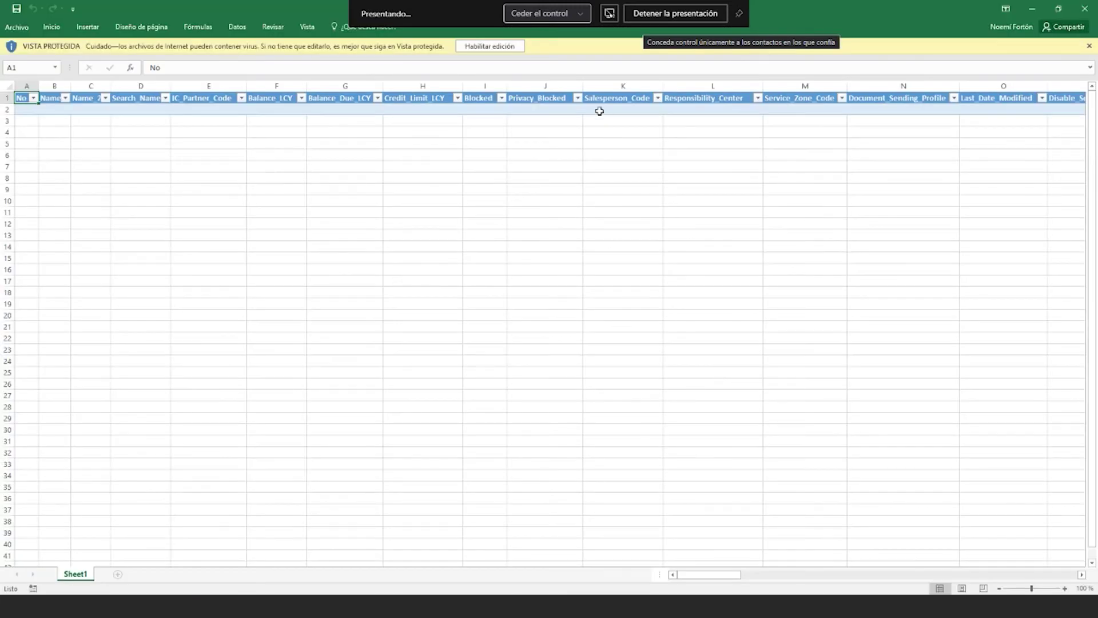
Enable editing of Ficha_cliente.xlsx so the Dynamics add-in loads the customer table
click(503, 45)
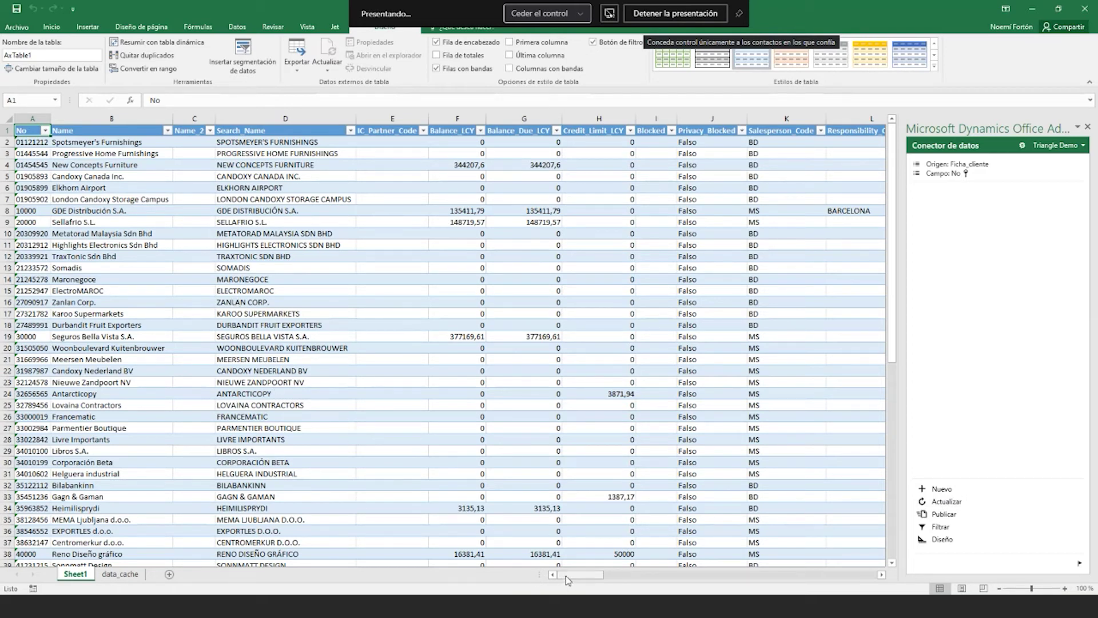
Filter the Salesperson_Code column to show only MS customers
click(764, 142)
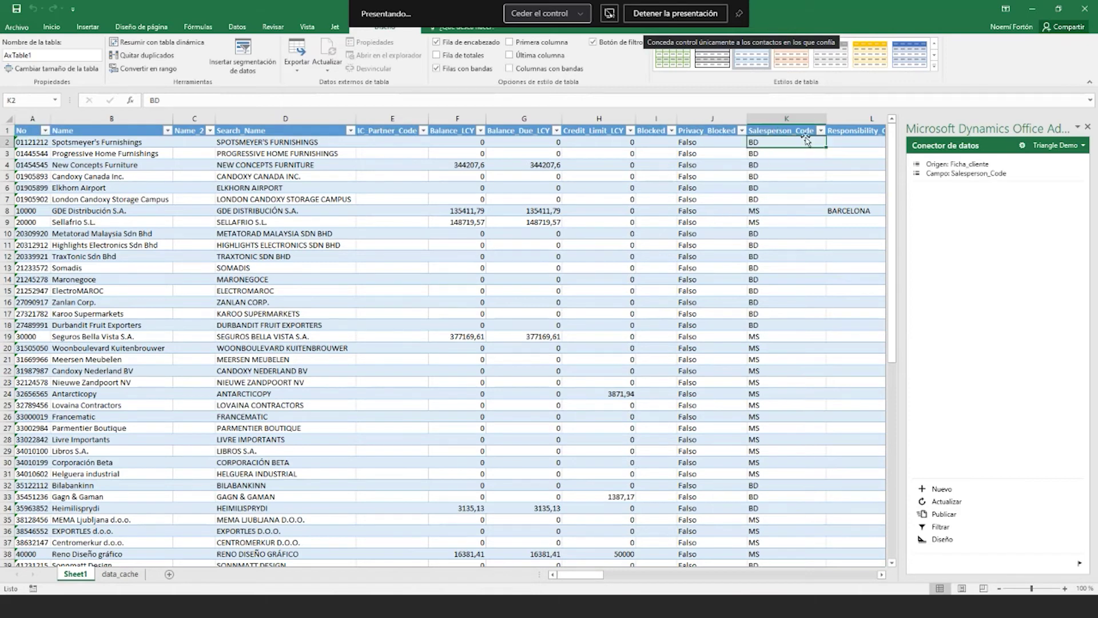
click(822, 130)
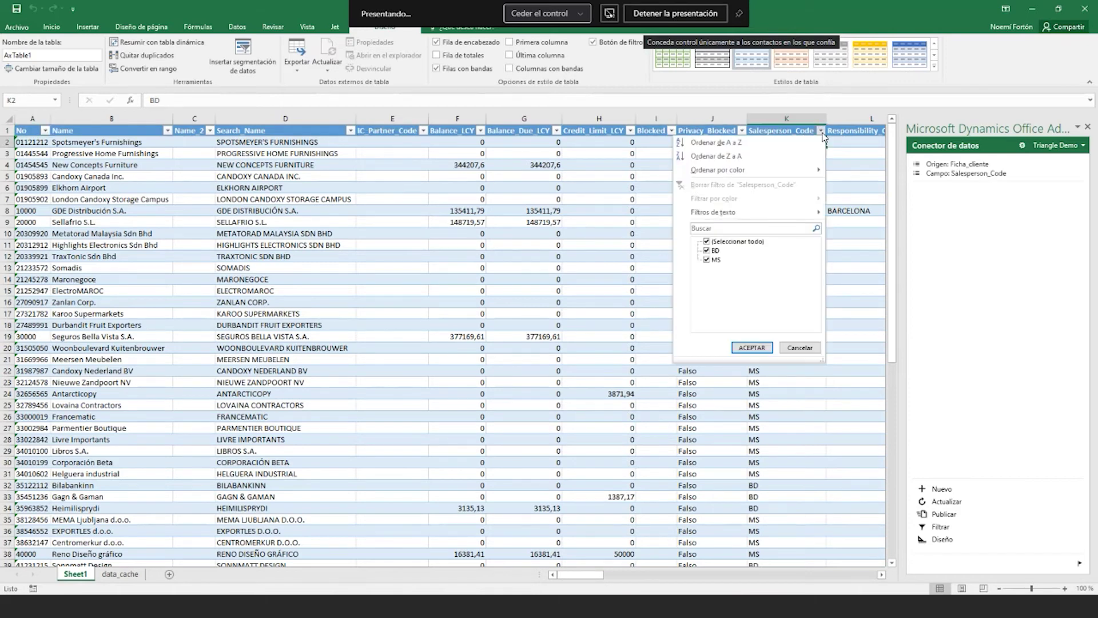
click(707, 241)
click(707, 259)
click(751, 347)
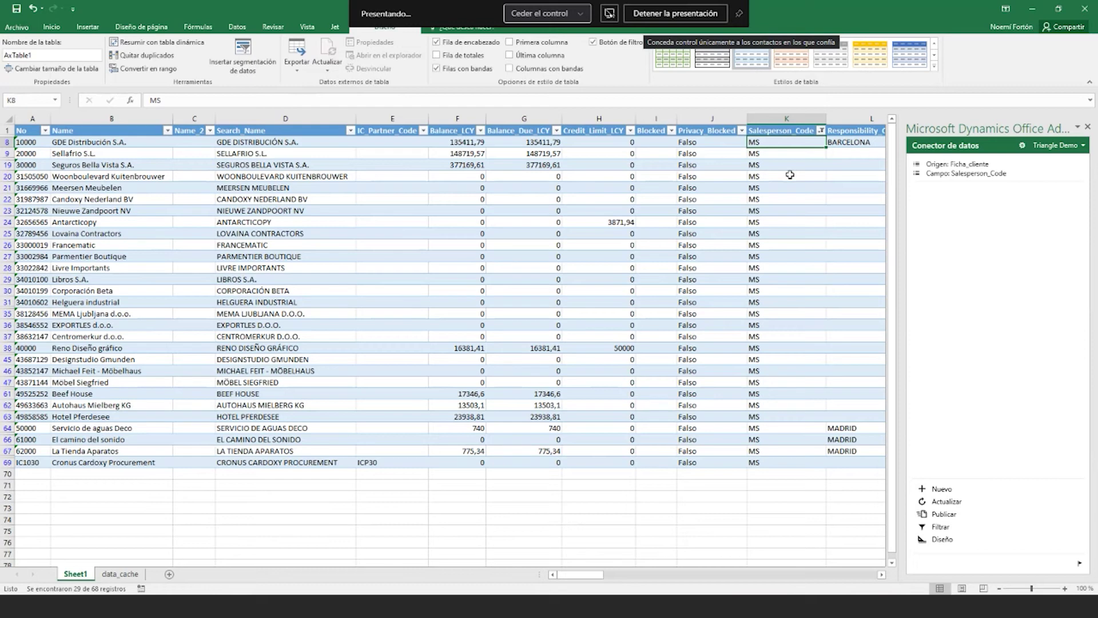
Enter AA in K8 and fill it down to all filtered customer rows
text(AA)
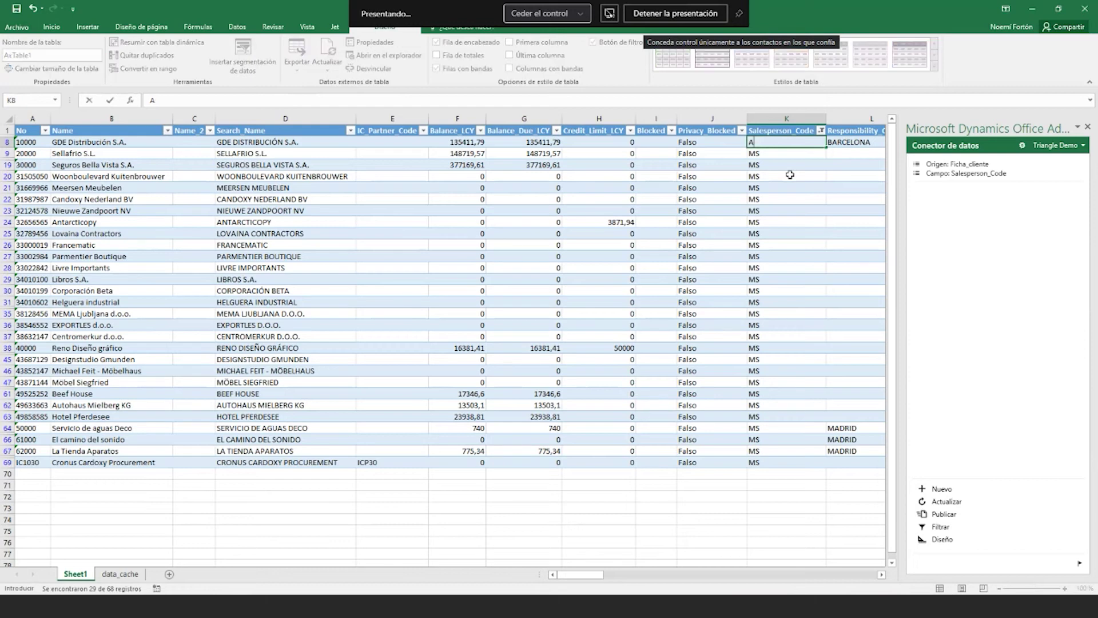
key(Up)
click(786, 144)
mouse_move(826, 147)
mouse_down()
mouse_move(803, 473)
mouse_move(784, 474)
mouse_up()
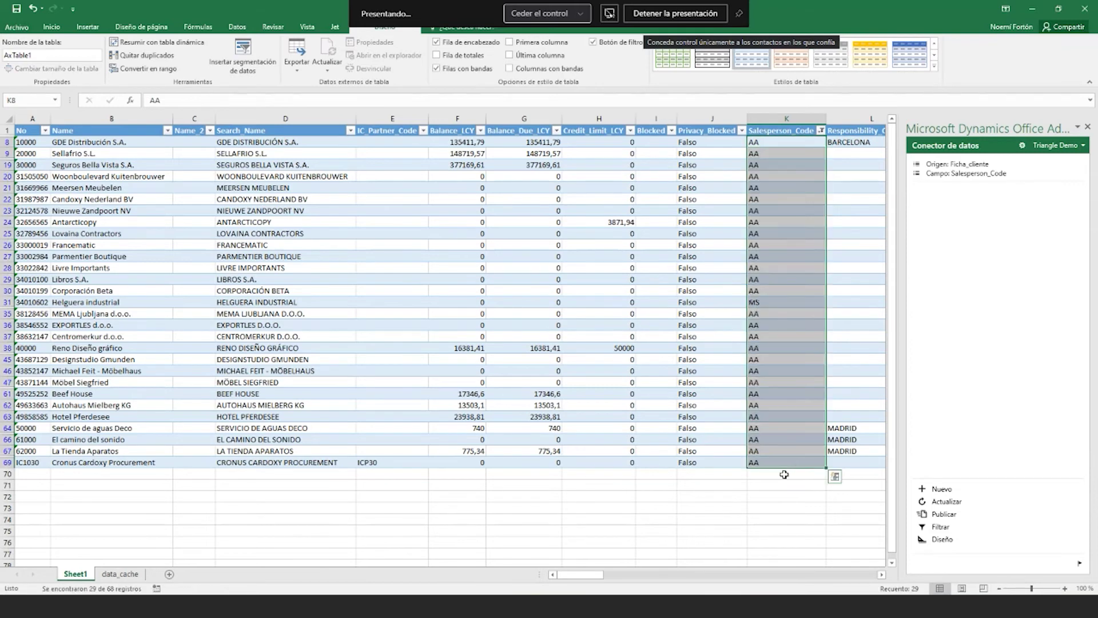
click(786, 313)
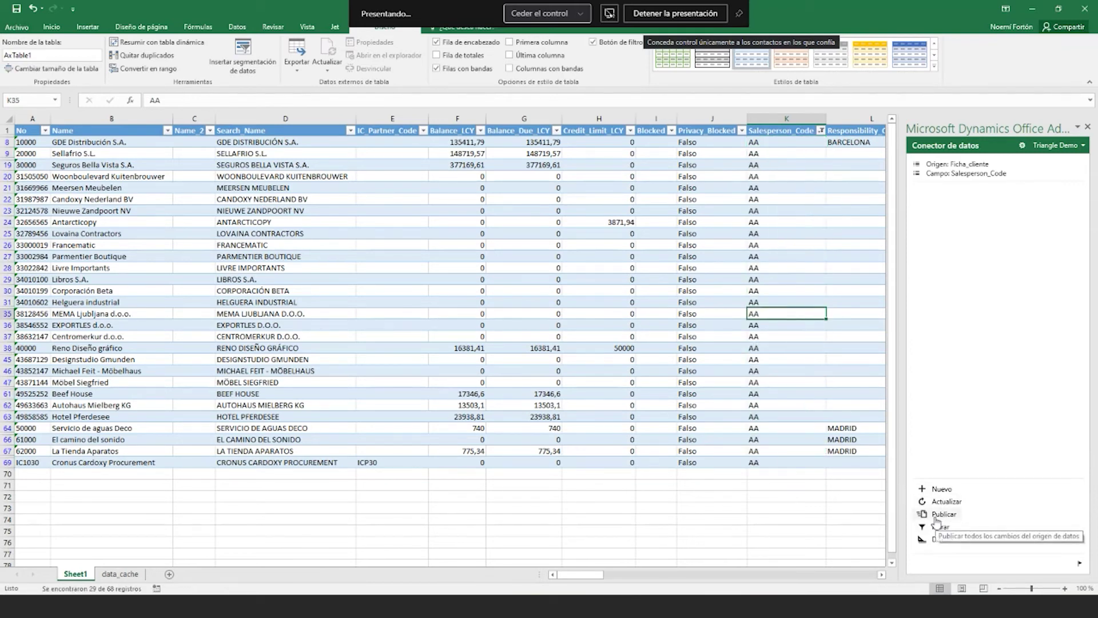
Publish, clear the Salesperson_Code filter, and publish again, which fails with 29 errors
click(936, 514)
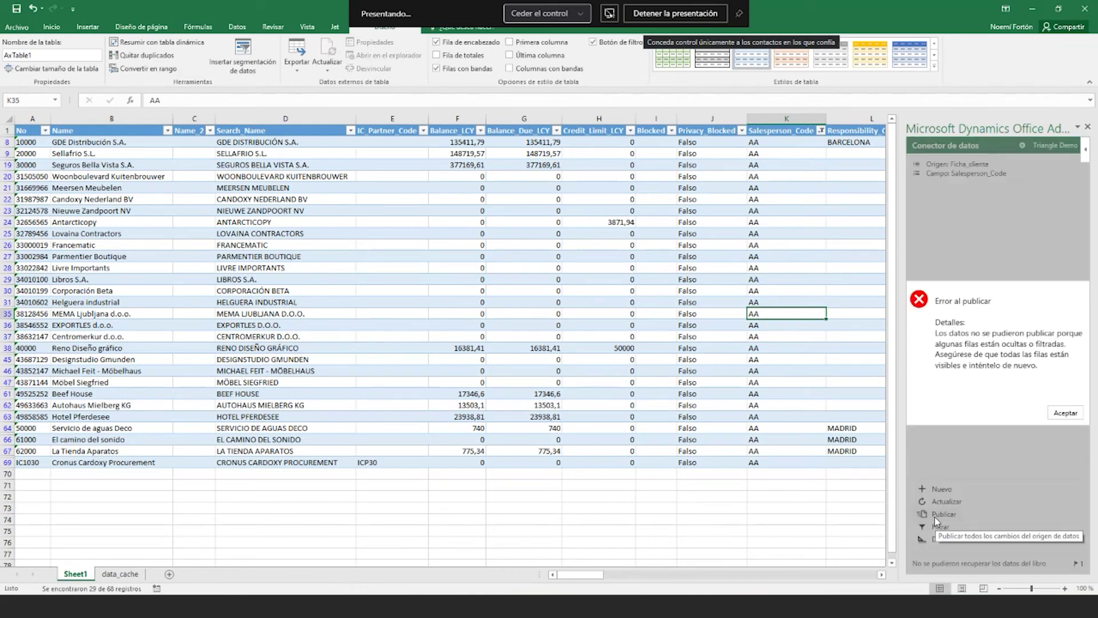
click(1063, 413)
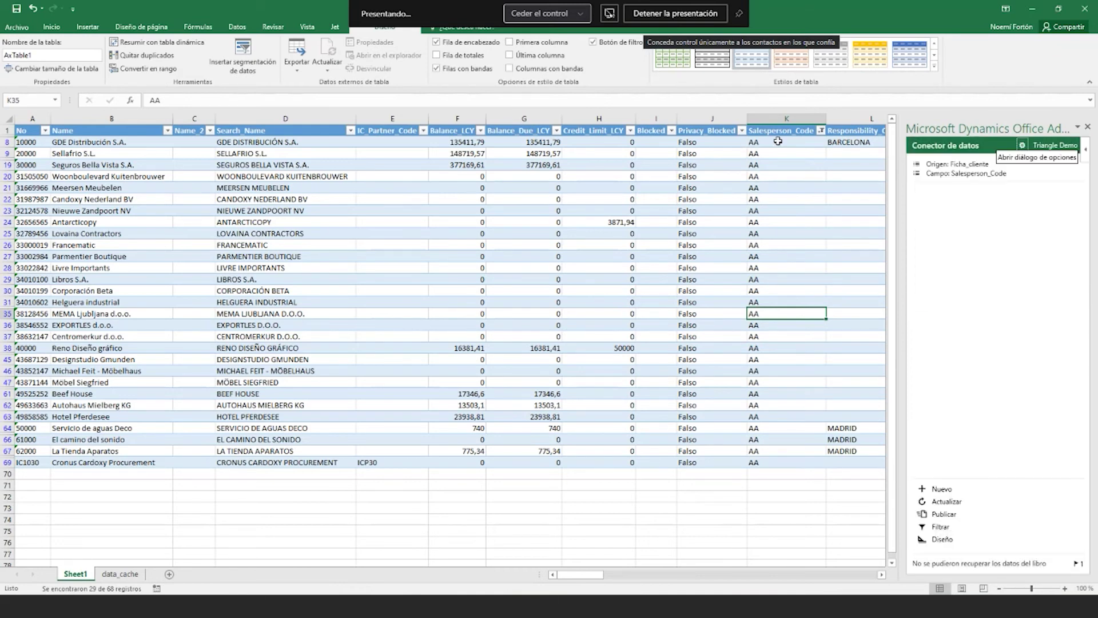
click(821, 130)
click(729, 243)
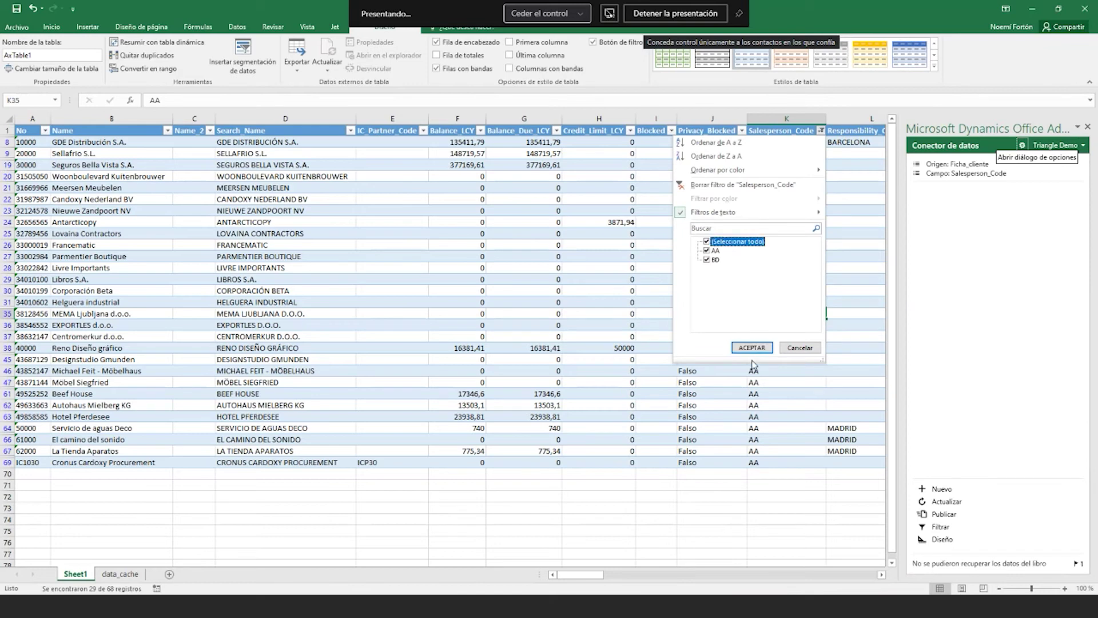
click(752, 348)
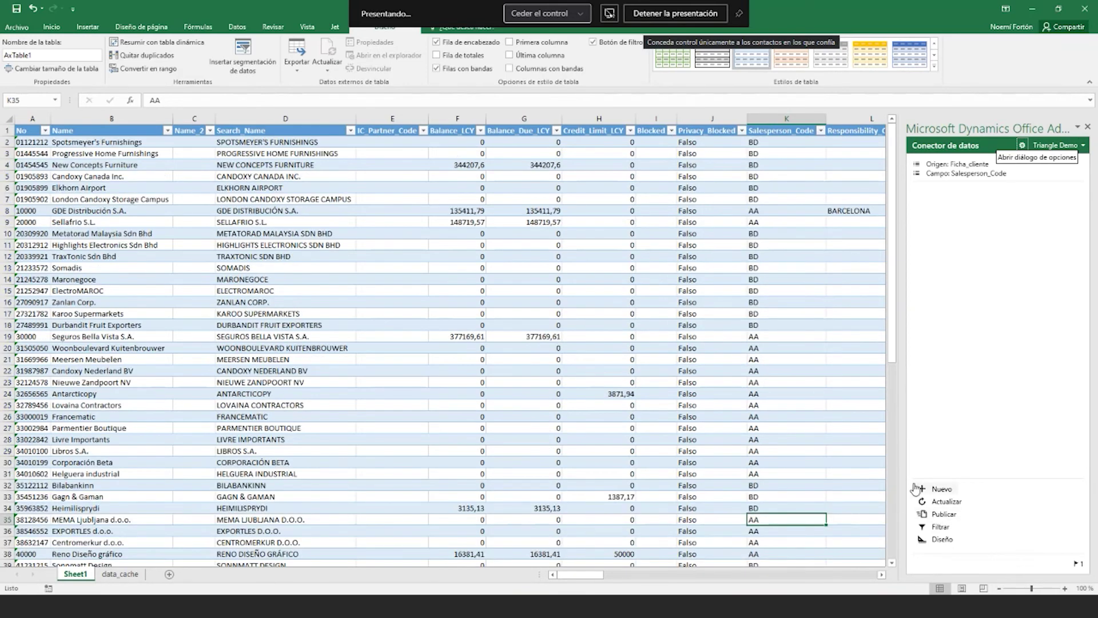
click(945, 514)
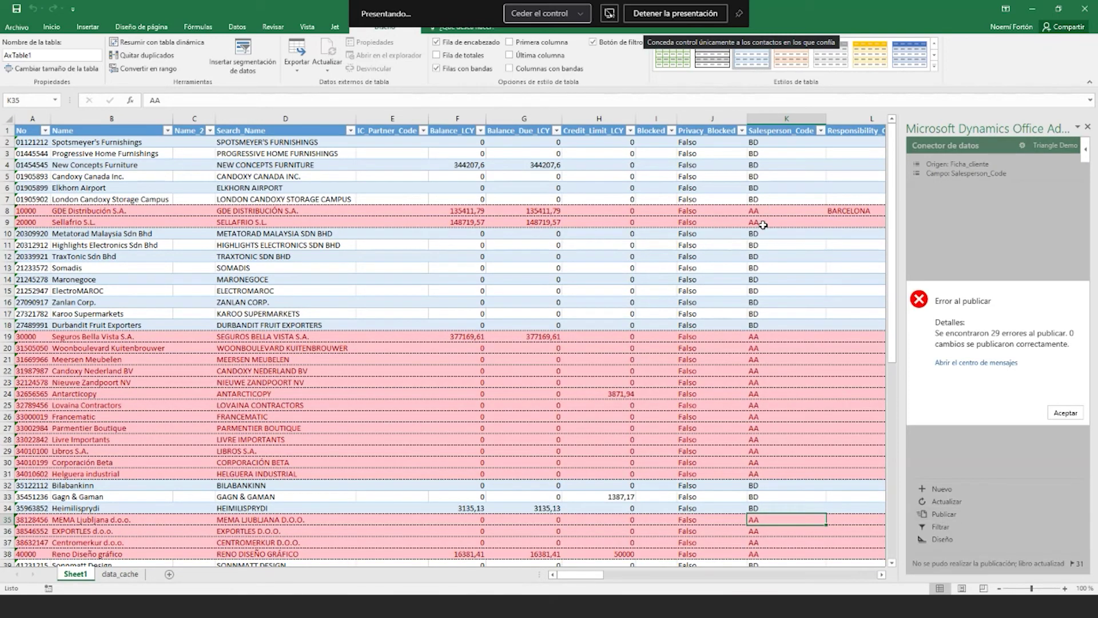
click(1062, 414)
Filter Salesperson_Code to show only AA customers and select cell K8
click(779, 220)
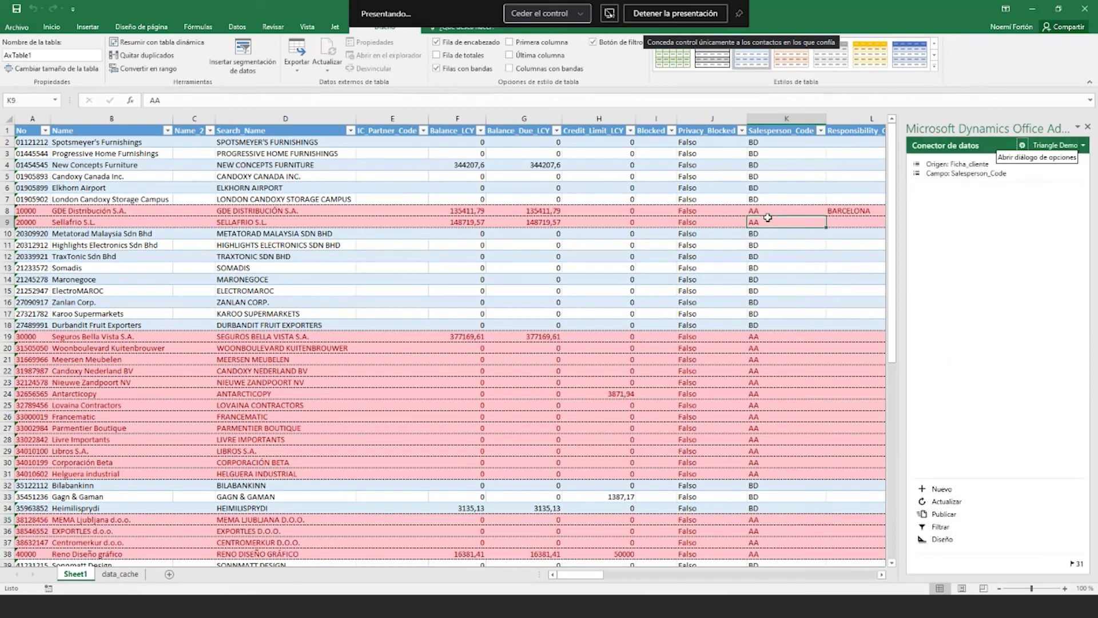
click(821, 132)
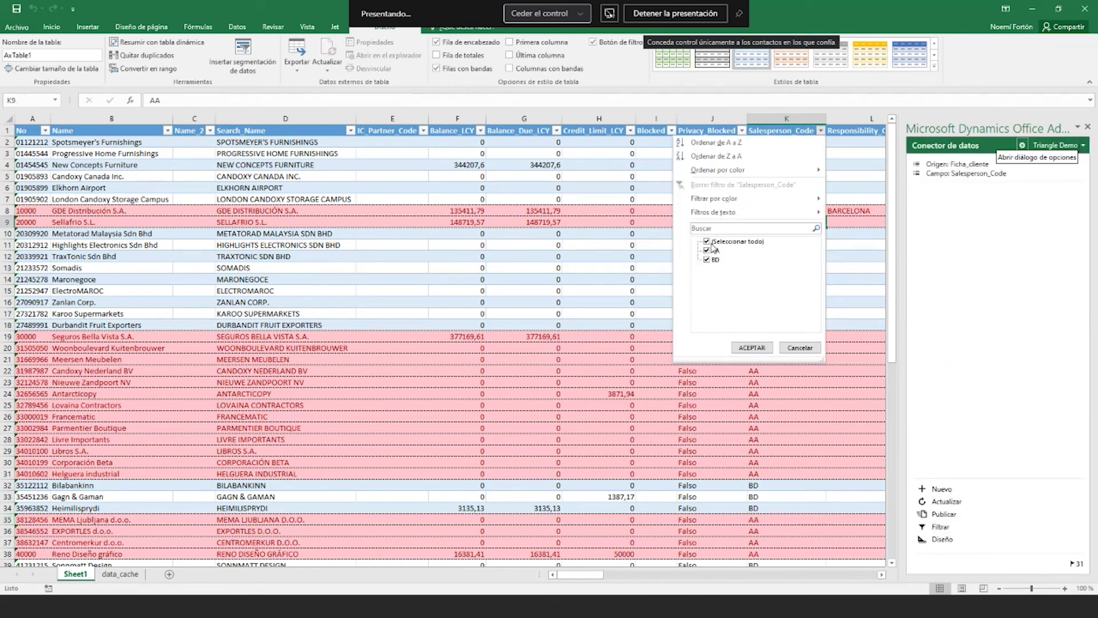
click(708, 241)
click(708, 249)
click(752, 347)
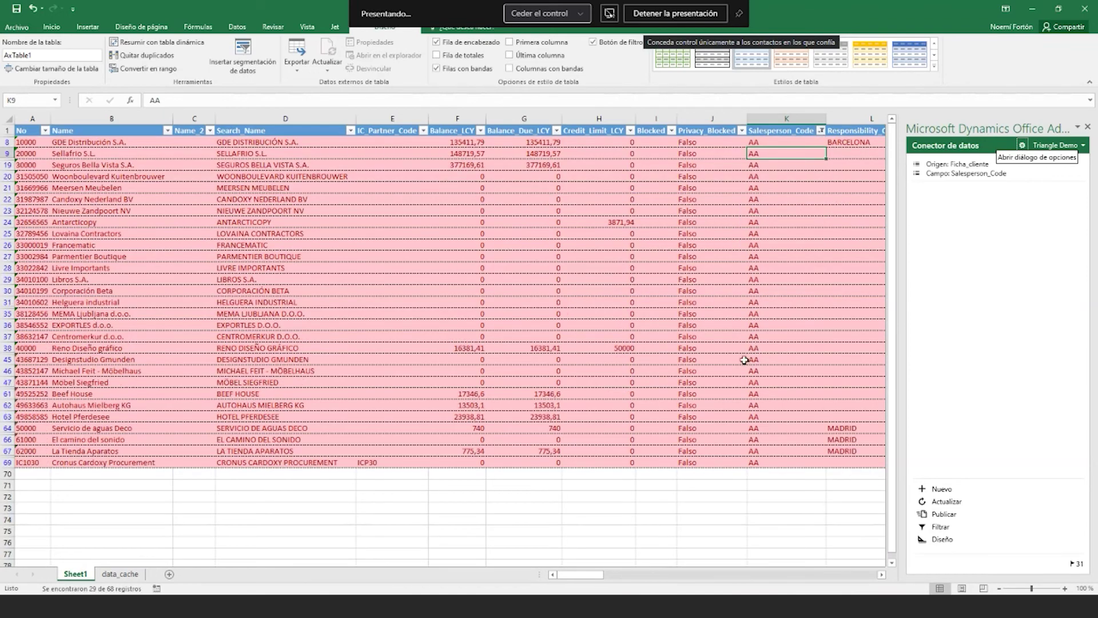
click(786, 143)
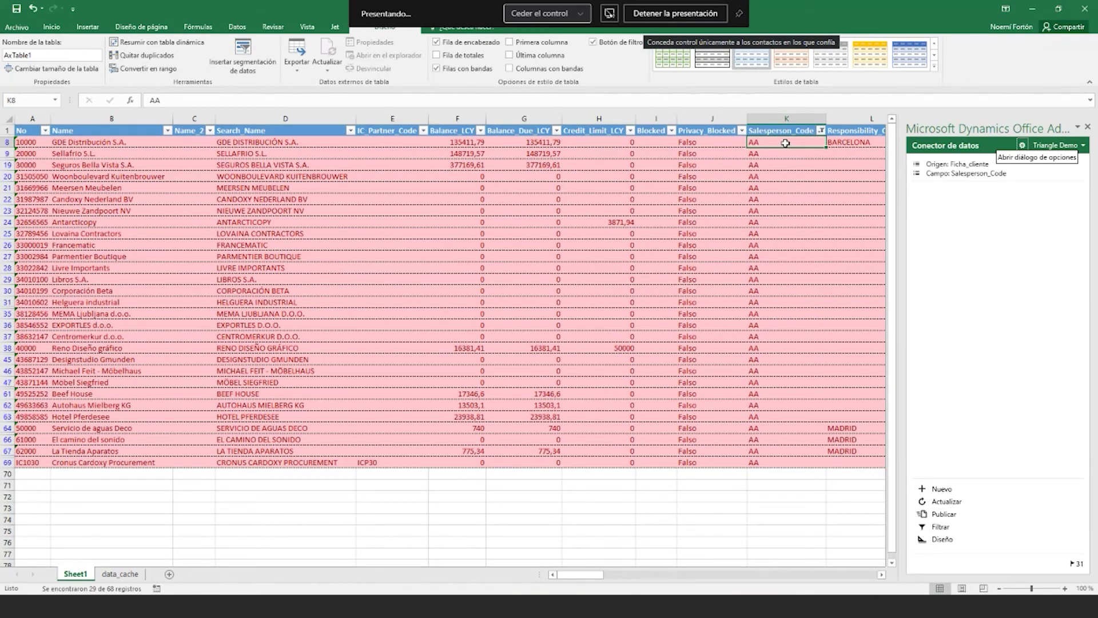
Enter EV as the salesperson code in K8 and fill it down to K69
text(EV)
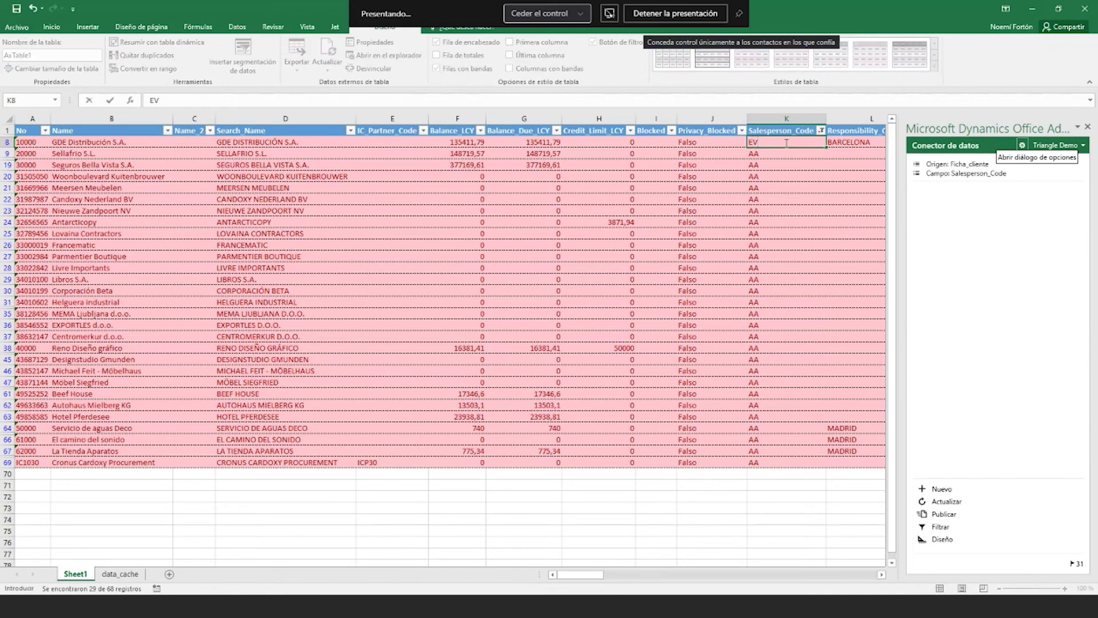
key(Return)
click(787, 143)
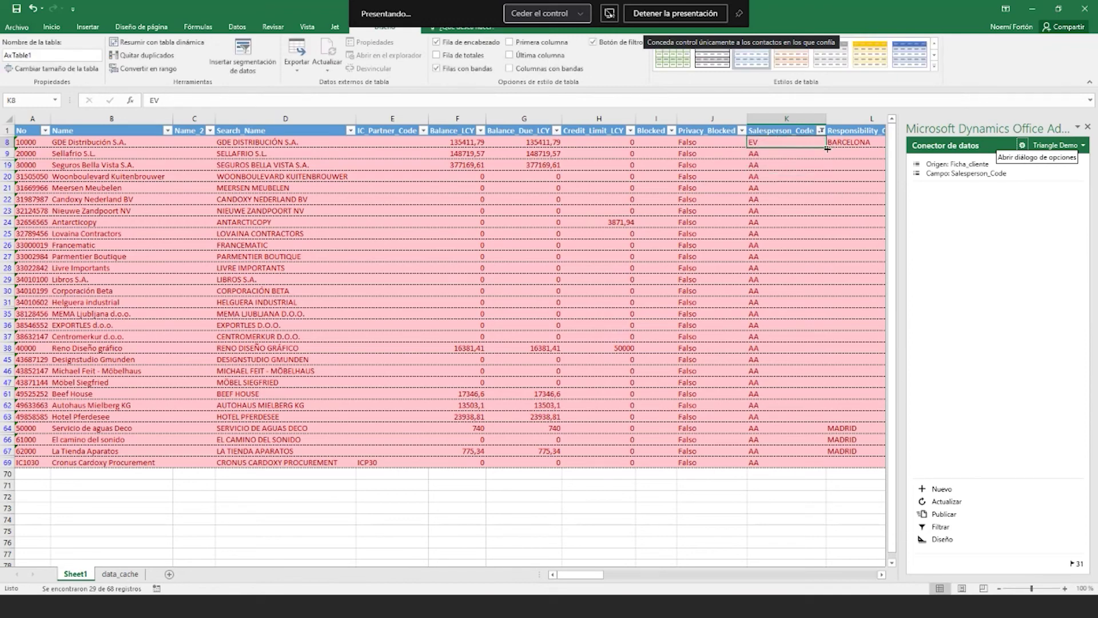
drag(827, 148, 798, 471)
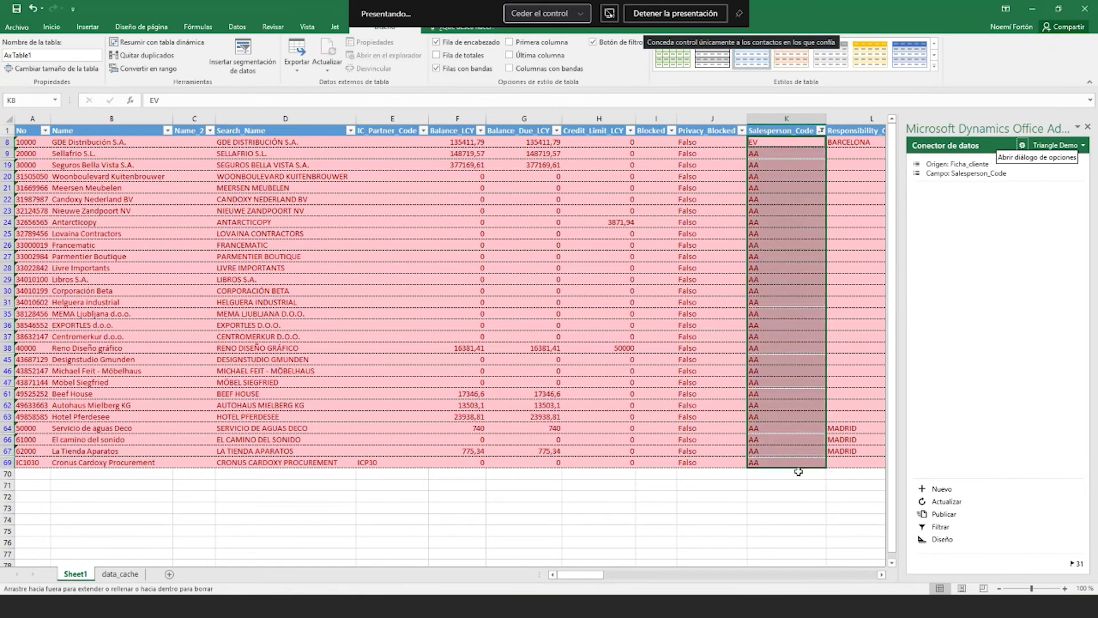
Select all codes in the Salesperson_Code filter and publish the changes to Business Central
click(821, 131)
click(735, 242)
click(751, 347)
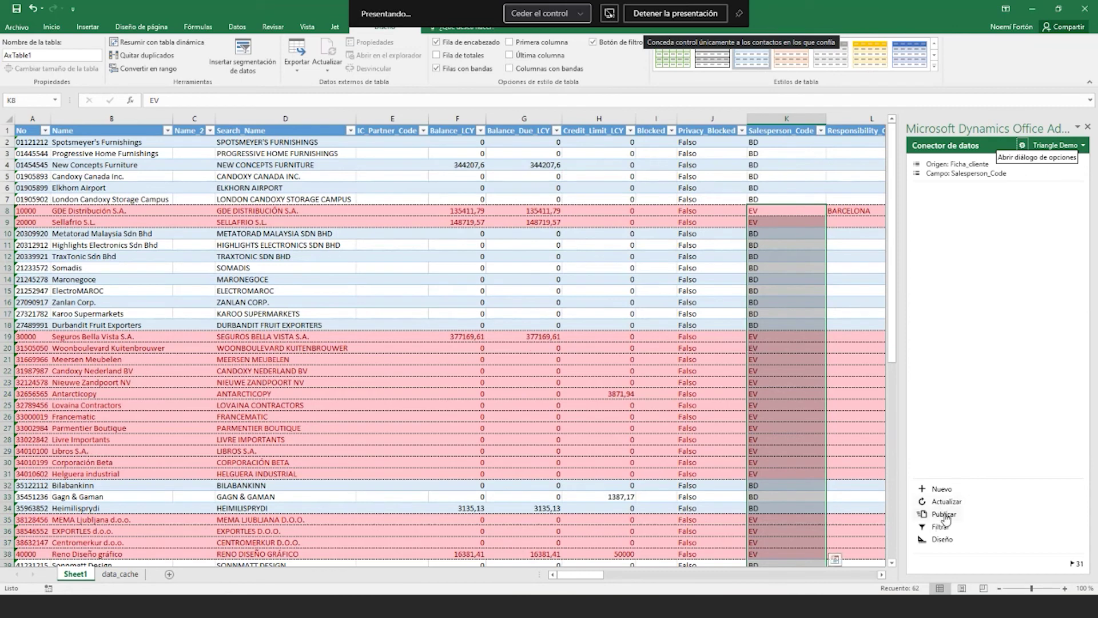
click(945, 514)
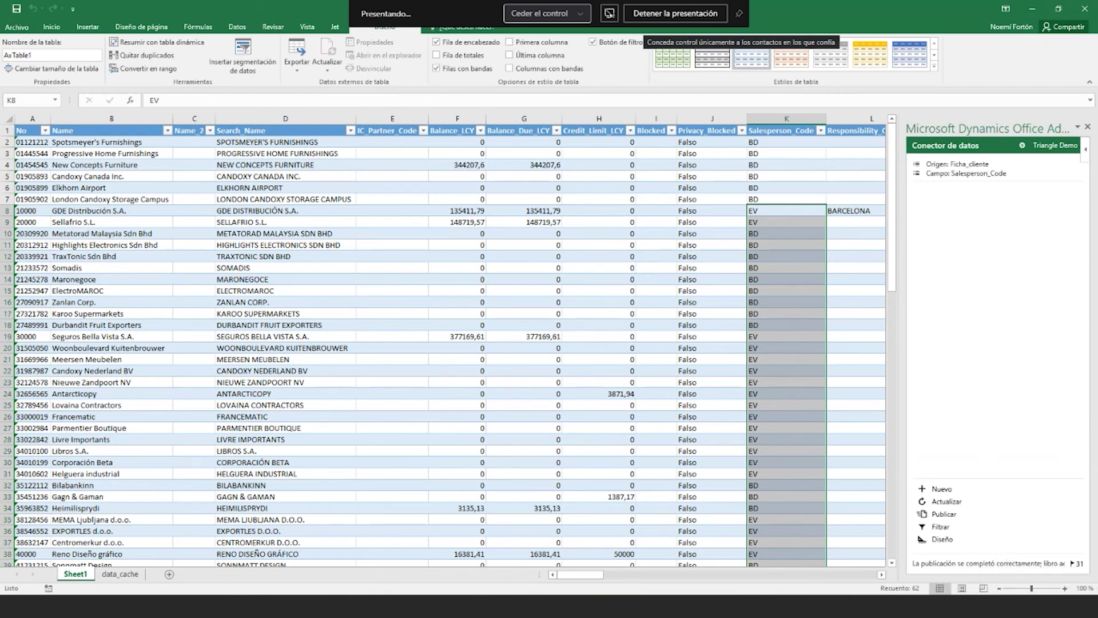
Confirm cell K8 holds EV in Excel, then reload the Business Central Clientes page with F5
click(98, 573)
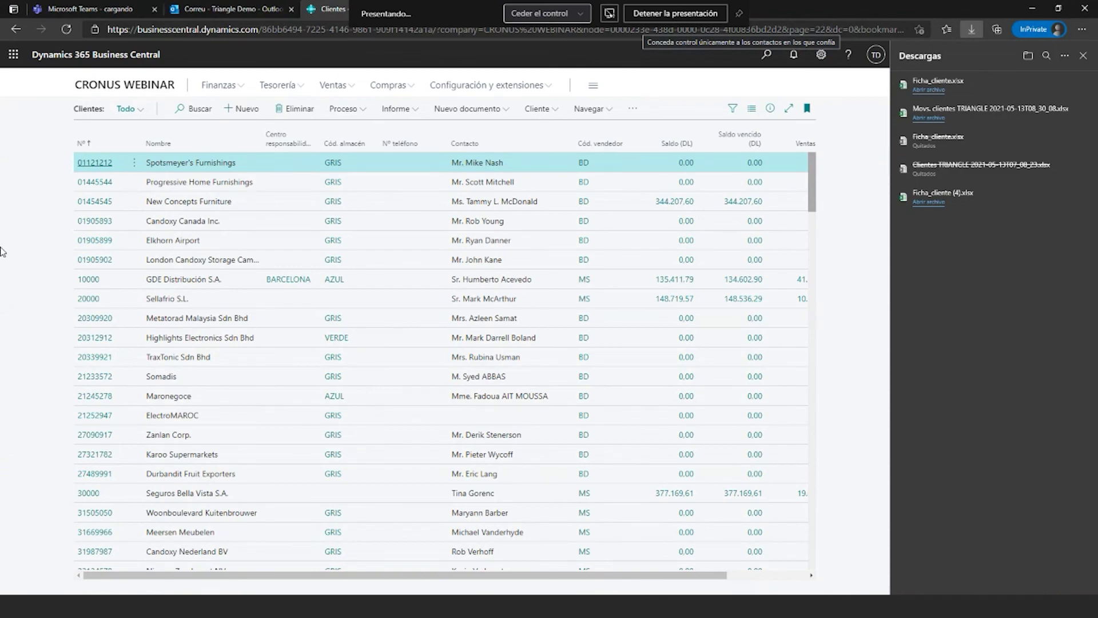
key(alt+Tab)
click(767, 144)
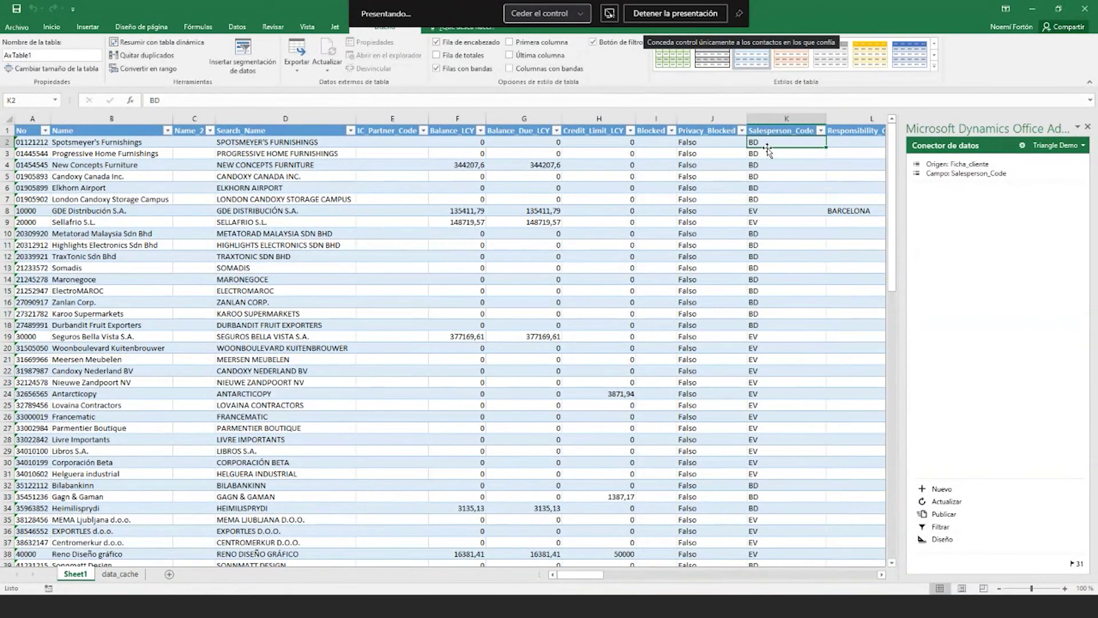
click(755, 210)
key(alt+Tab)
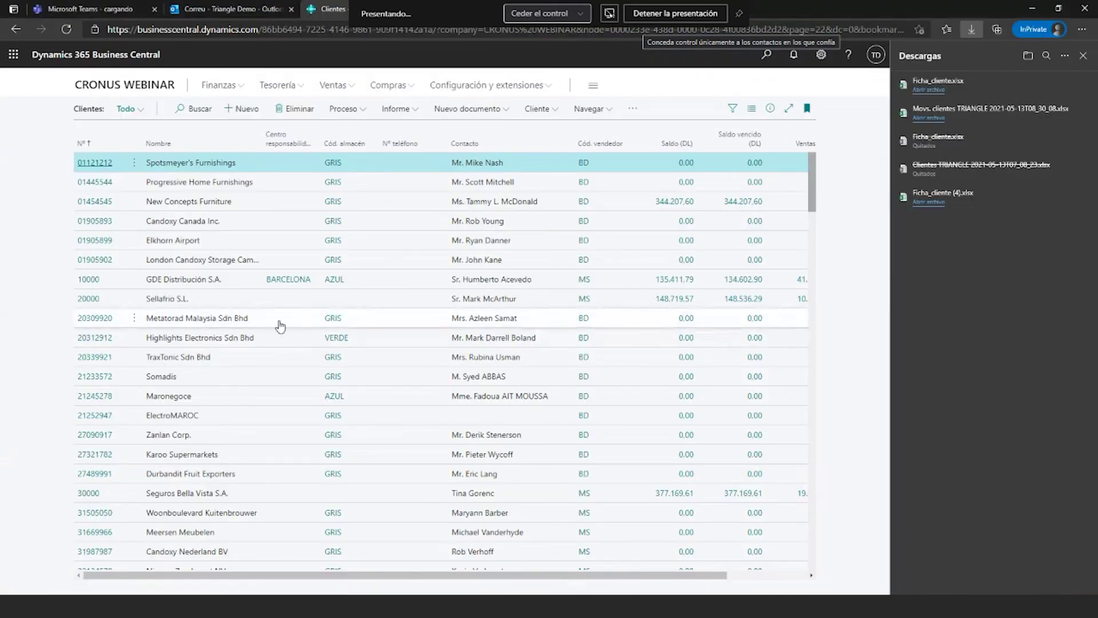
key(F5)
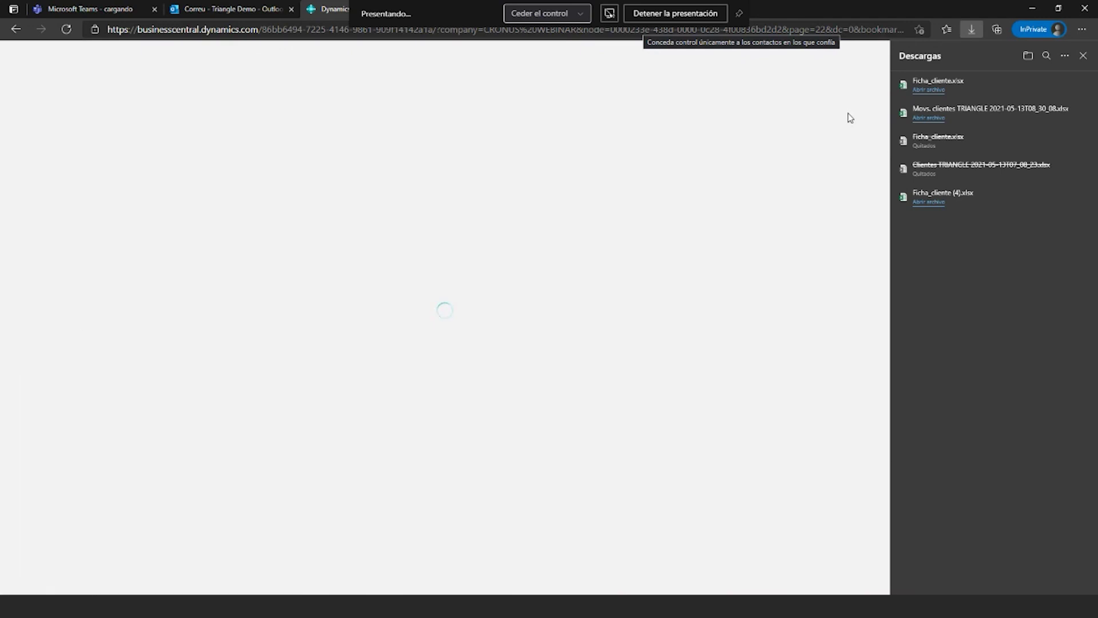
Close the Descargas panel and scroll the Clientes list to check the Cód. vendedor values are BD or EV
click(1083, 57)
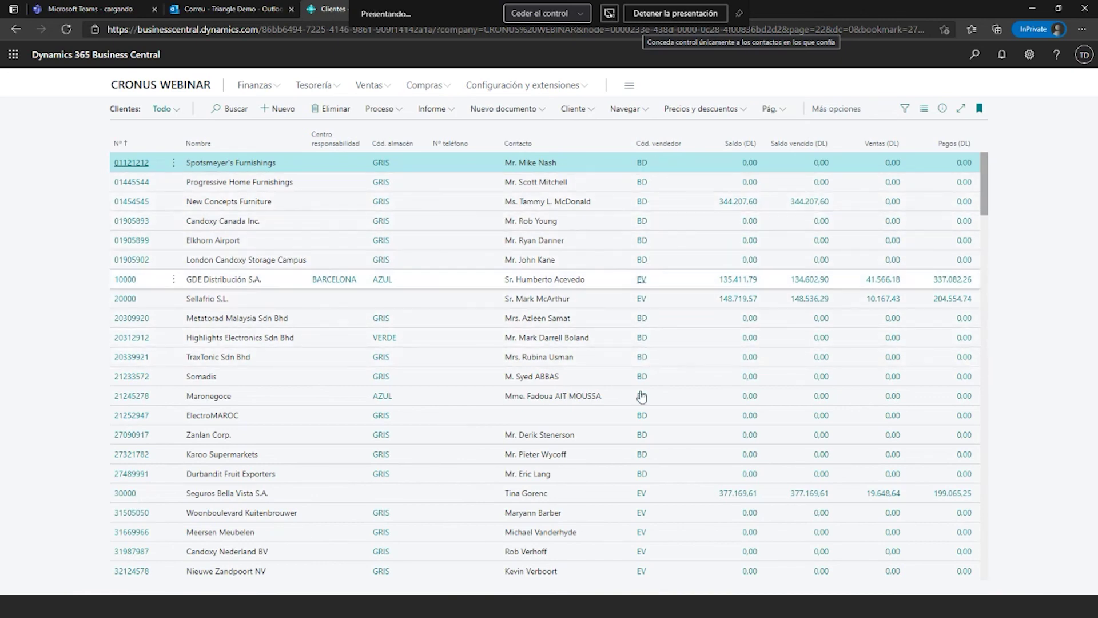
scroll(638, 434, down, 3)
scroll(640, 440, up, 3)
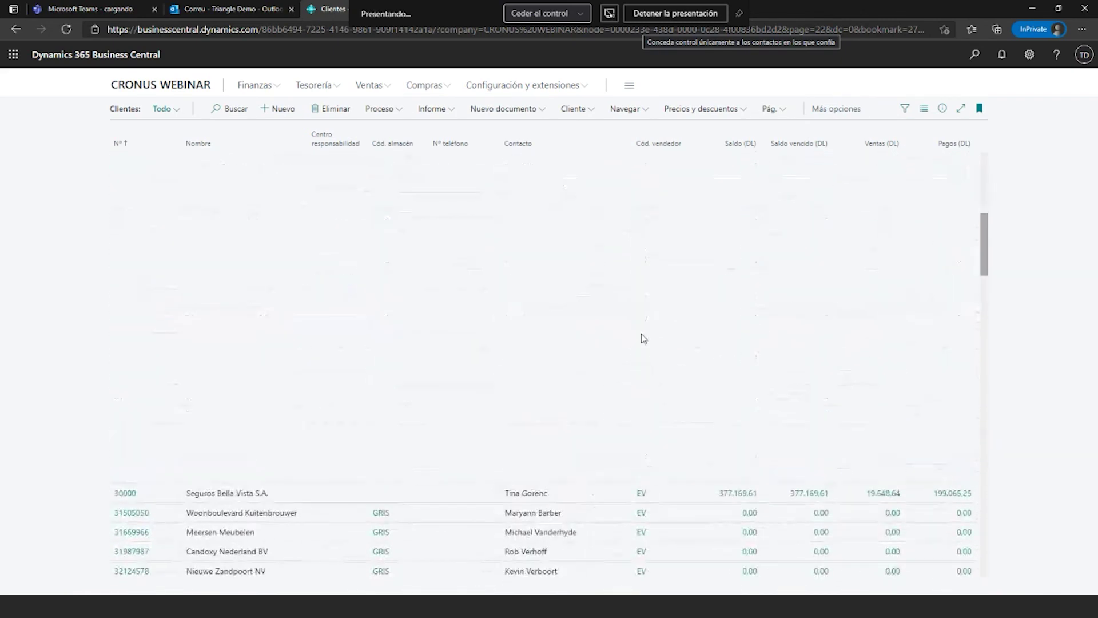